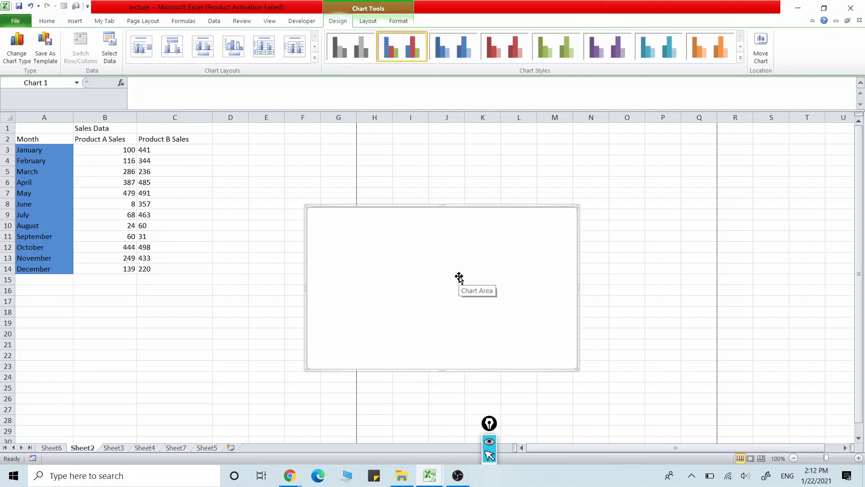
# - Delete the empty chart from the Sales Data sheet
pyautogui.press('Delete')
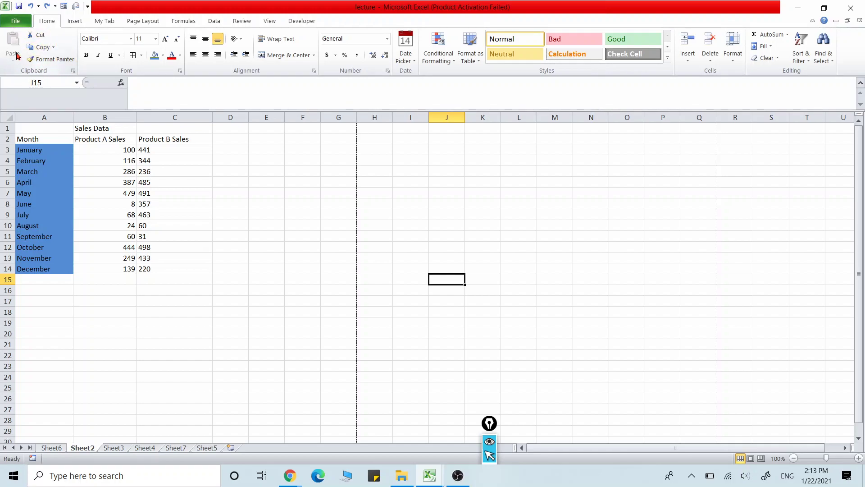
# - Enter the value 123 in cell H6
pyautogui.click(294, 227)
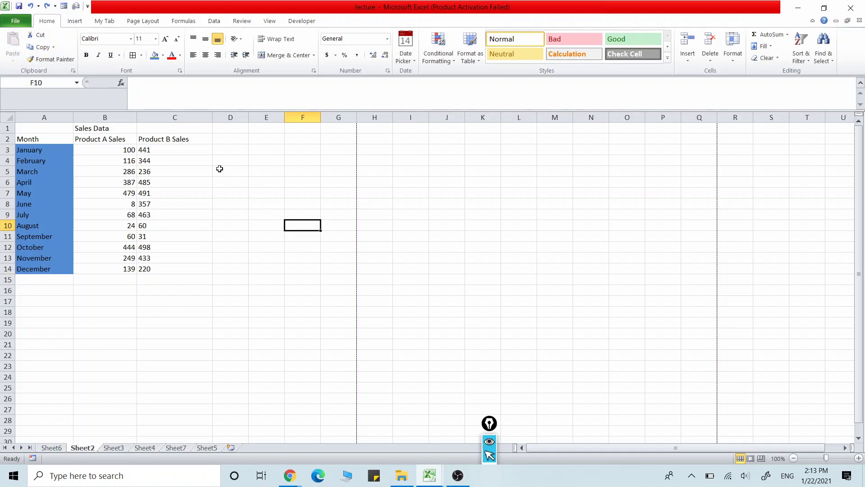
pyautogui.hotkey('ctrl', 'Up')
pyautogui.press('Right')
pyautogui.press('Right')
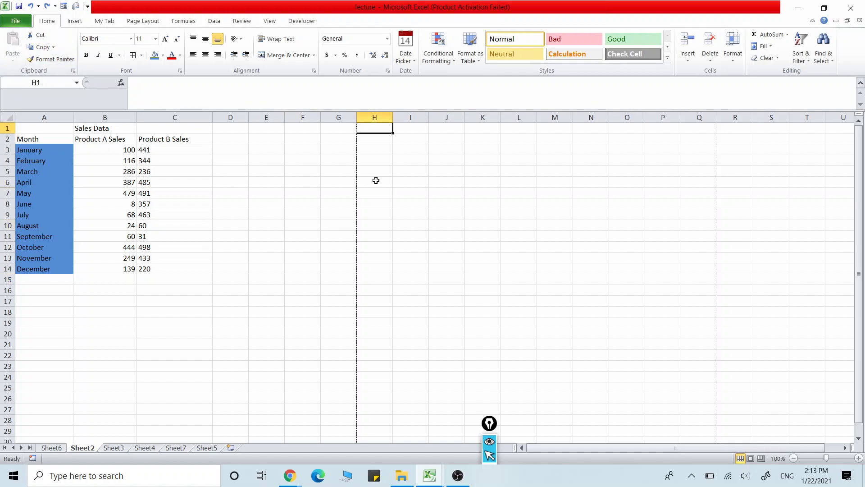
pyautogui.click(376, 181)
pyautogui.write('123')
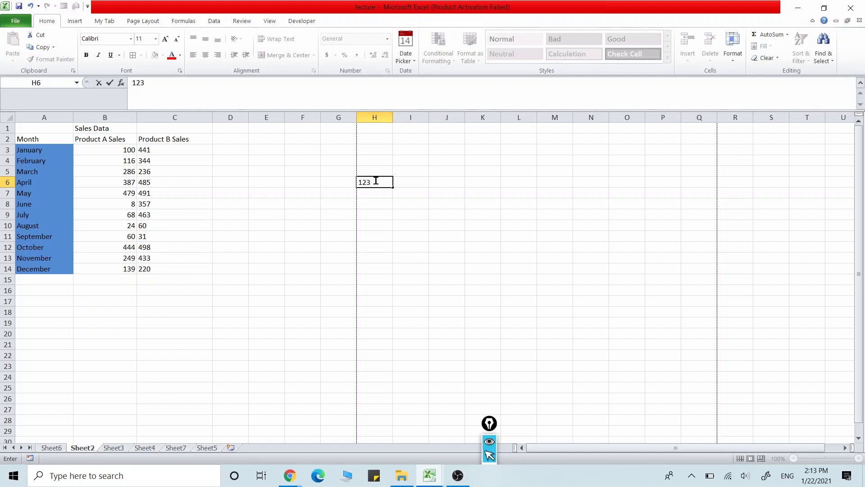
pyautogui.click(377, 210)
pyautogui.click(381, 184)
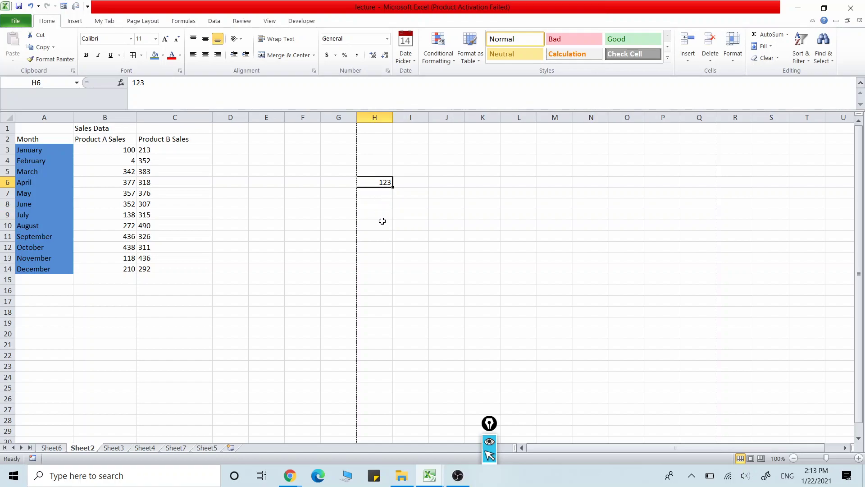
# - Cut the 123 from H6 and paste it into G12, leaving H6 empty
pyautogui.click(390, 248)
pyautogui.click(385, 184)
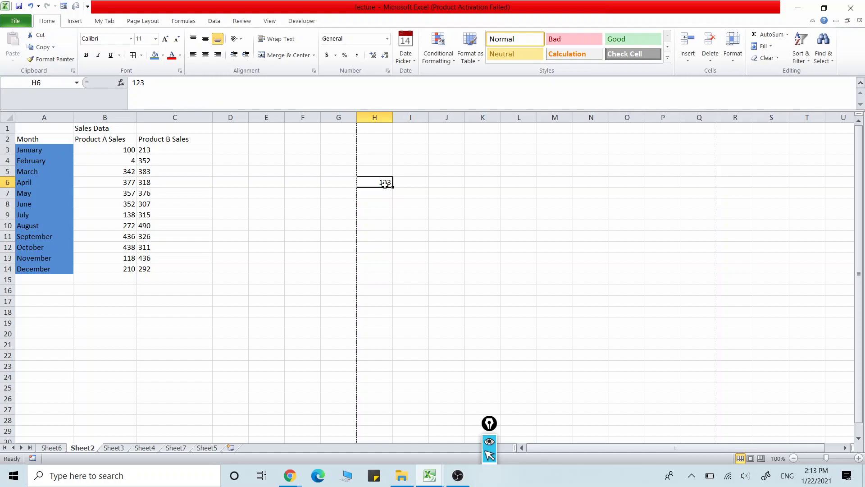
pyautogui.click(38, 35)
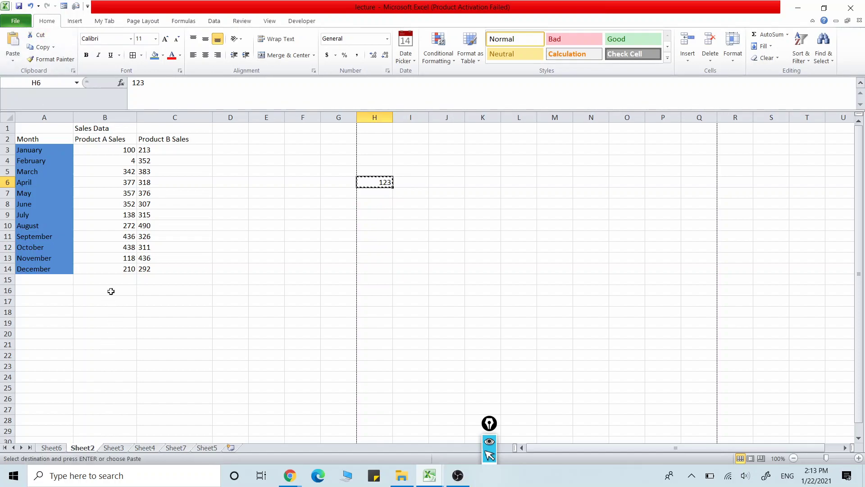
pyautogui.click(346, 248)
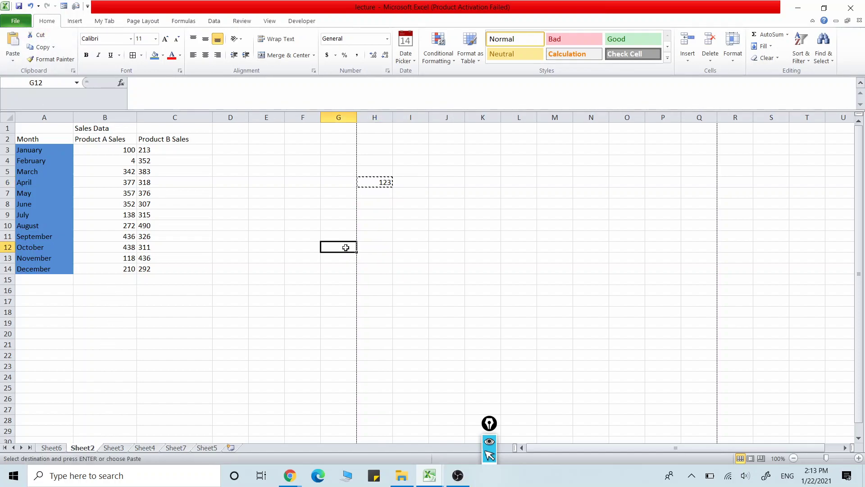
pyautogui.click(13, 56)
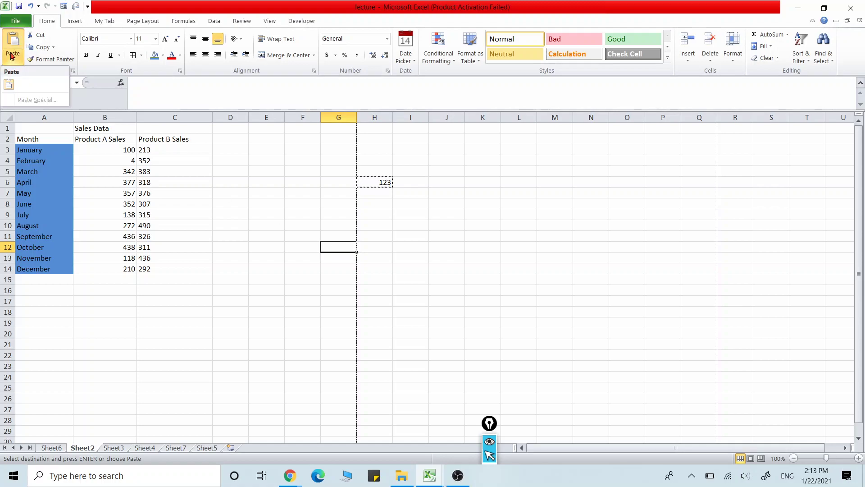
pyautogui.click(12, 86)
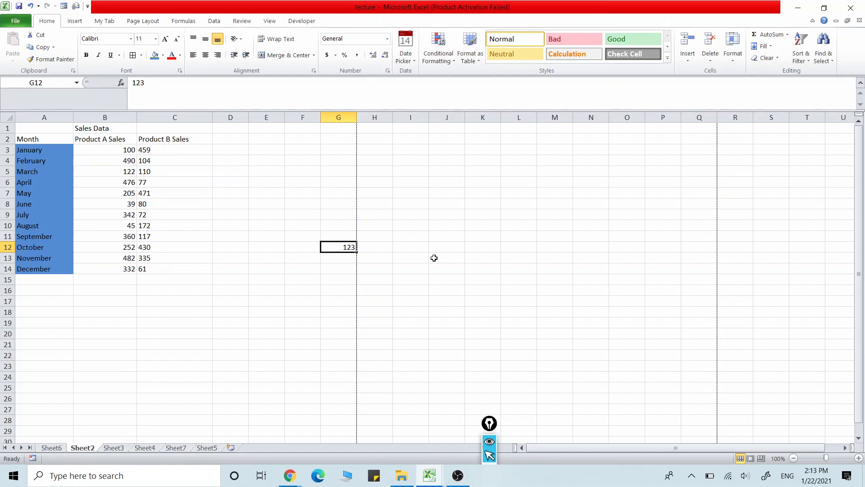
pyautogui.click(350, 281)
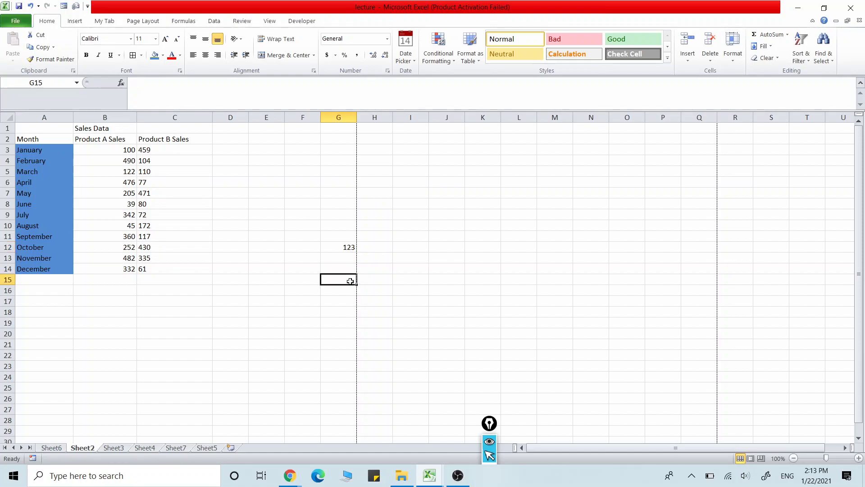
pyautogui.click(380, 208)
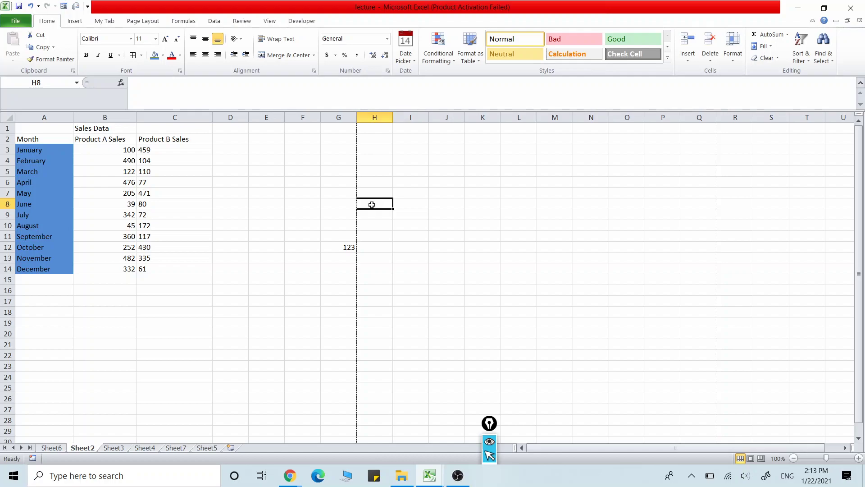
# - Enter 134 in cell H8 and copy it
pyautogui.write('12')
pyautogui.press('BackSpace')
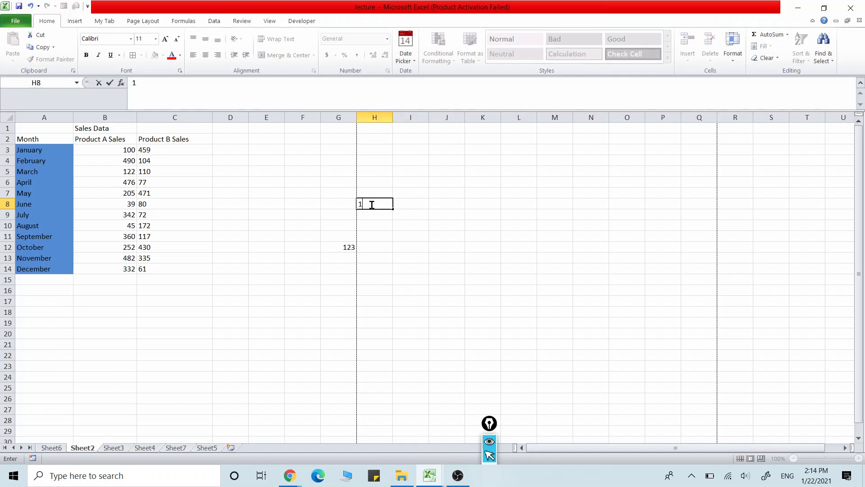
pyautogui.press('BackSpace')
pyautogui.write('134')
pyautogui.click(385, 239)
pyautogui.click(379, 204)
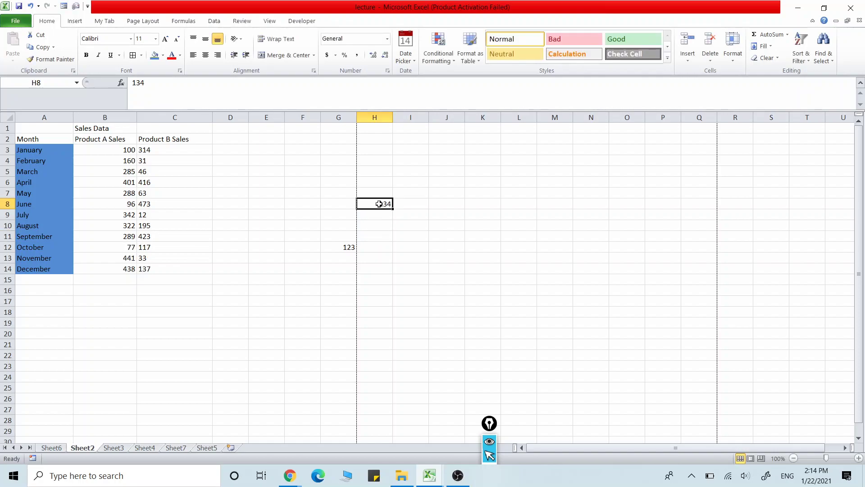
pyautogui.click(46, 51)
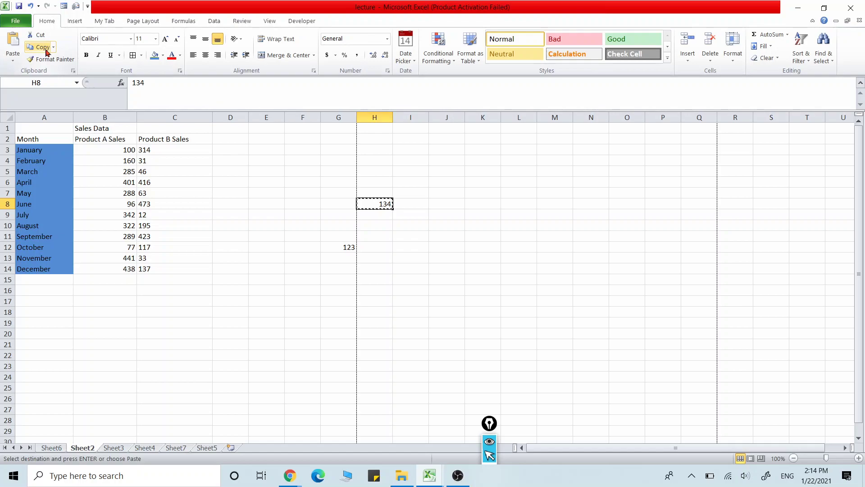
# - Type 123 into cell F6
pyautogui.click(312, 179)
pyautogui.write('12')
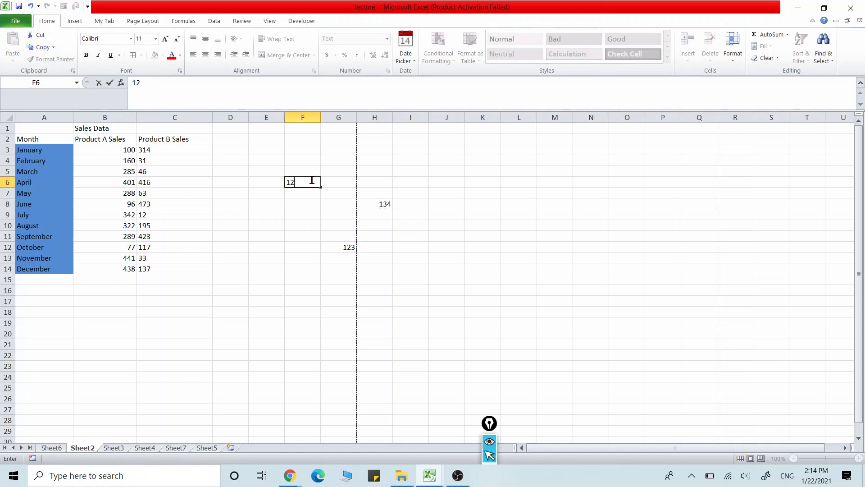
pyautogui.write('3')
pyautogui.click(300, 221)
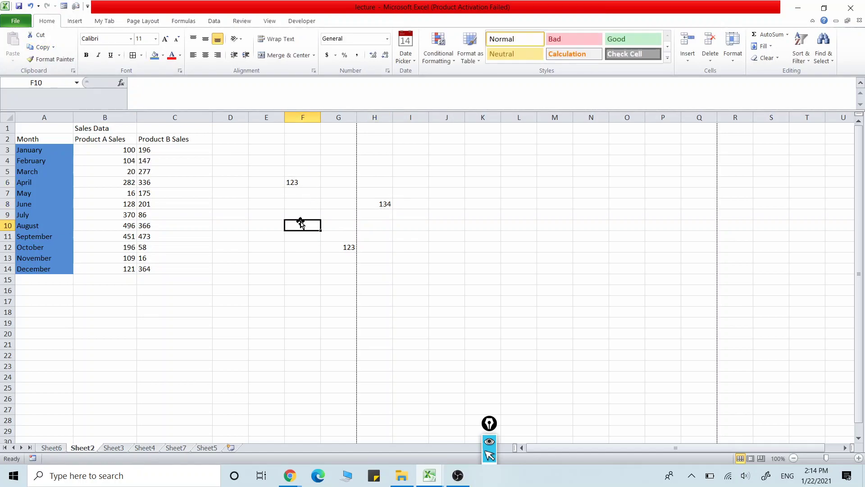
pyautogui.click(299, 182)
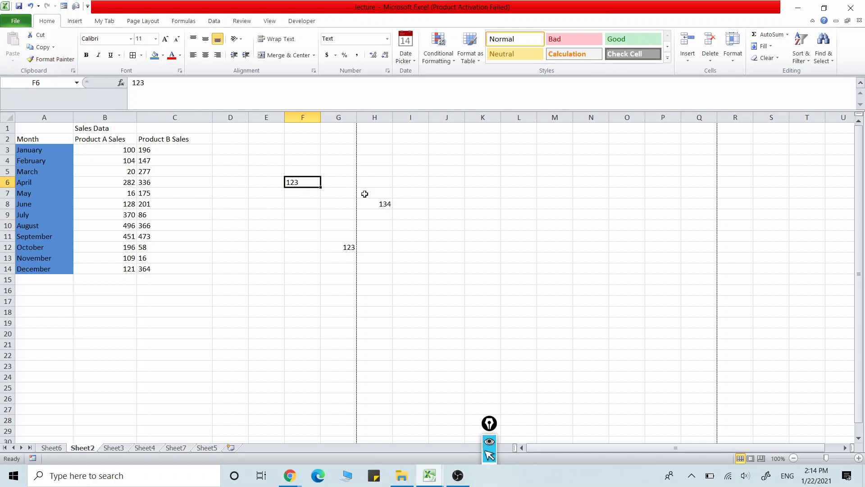
# - Copy the 134 from H8 and paste it over F6, replacing 123
pyautogui.click(379, 201)
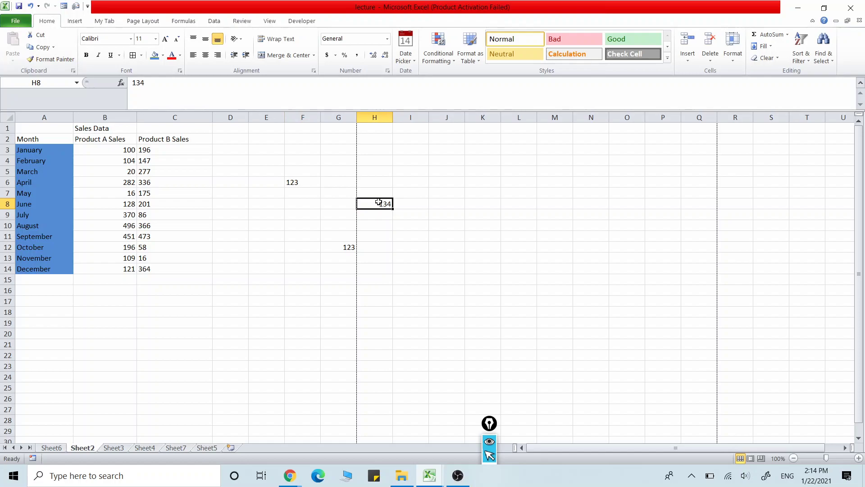
pyautogui.click(53, 47)
pyautogui.click(301, 182)
pyautogui.click(301, 182)
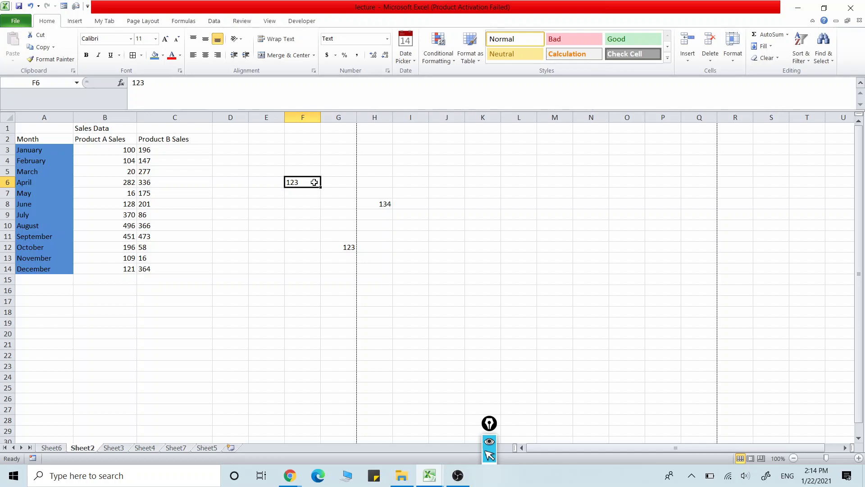
pyautogui.click(383, 204)
pyautogui.hotkey('ctrl', 'c')
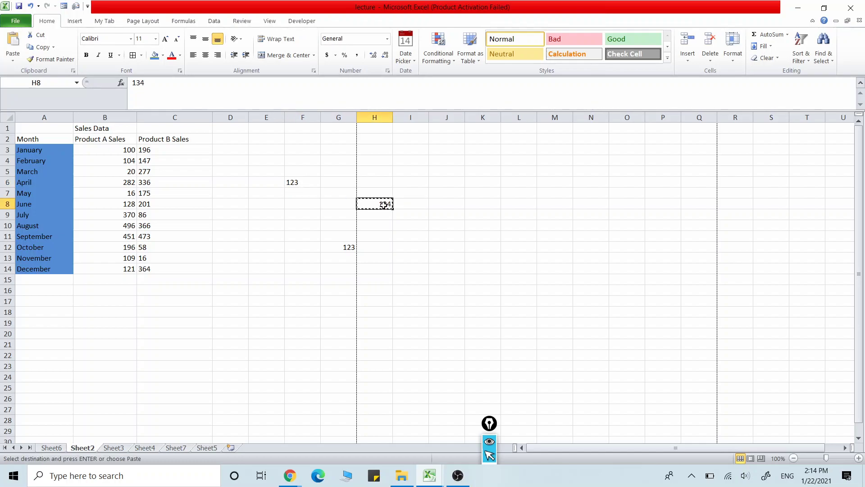
pyautogui.click(304, 182)
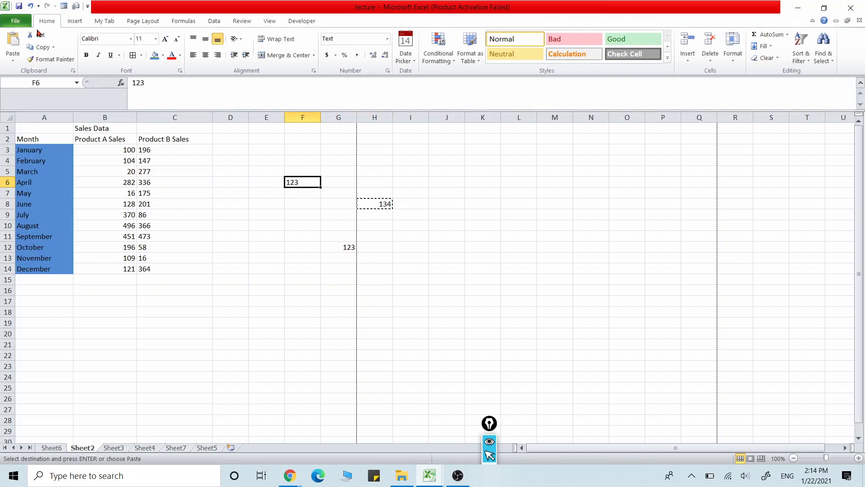
pyautogui.click(13, 40)
pyautogui.click(286, 221)
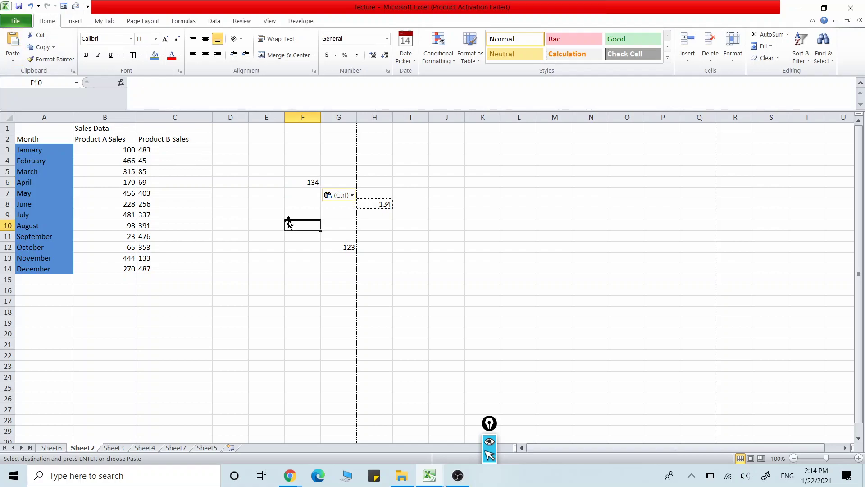
pyautogui.doubleClick(411, 236)
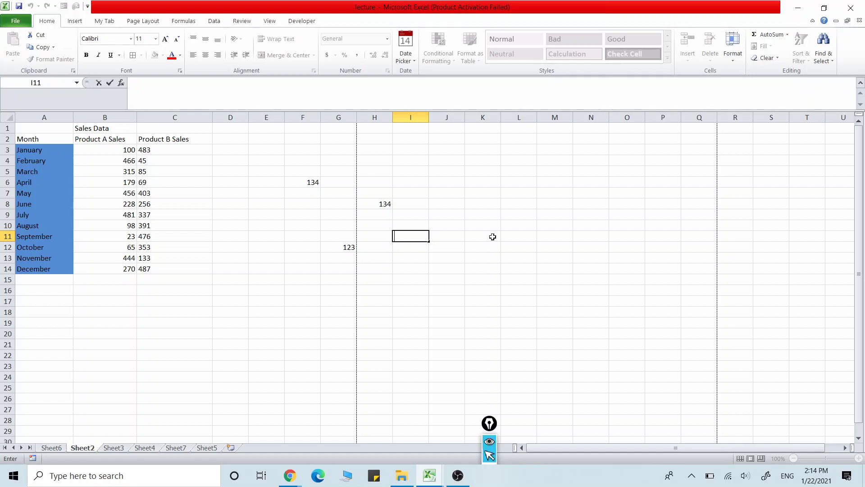
pyautogui.click(251, 255)
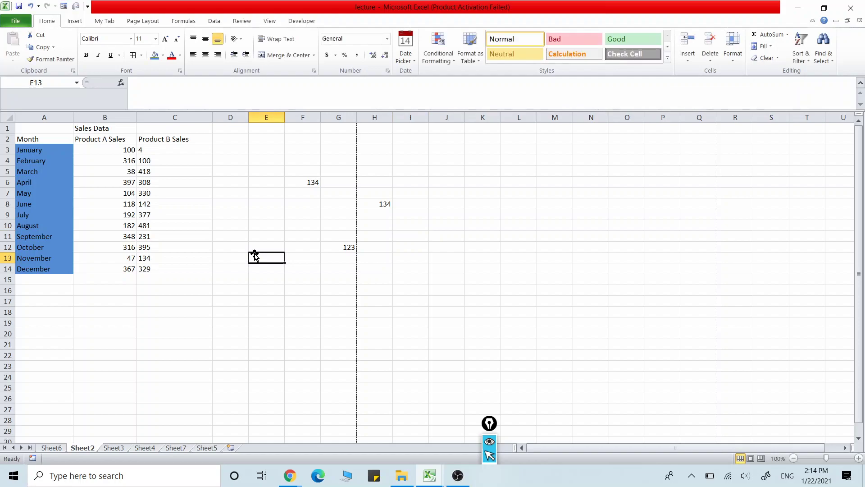
pyautogui.click(344, 247)
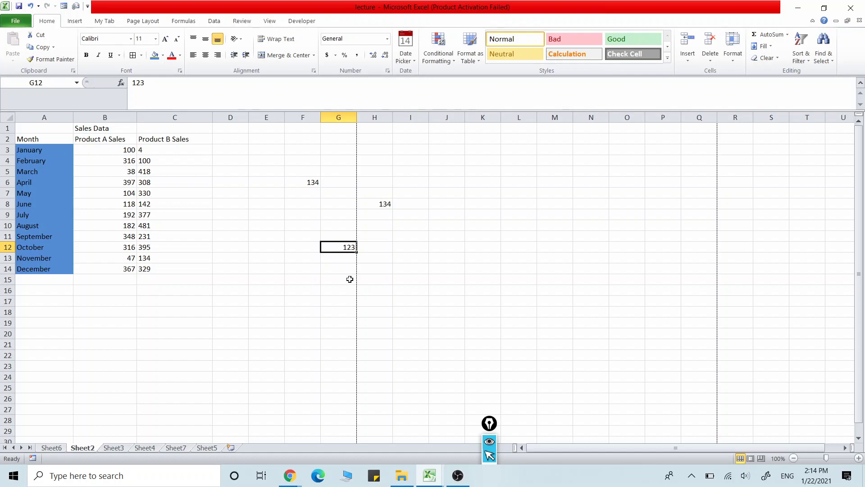
# - Give the 123 in G12 a blue fill and red text
pyautogui.click(154, 54)
pyautogui.click(306, 262)
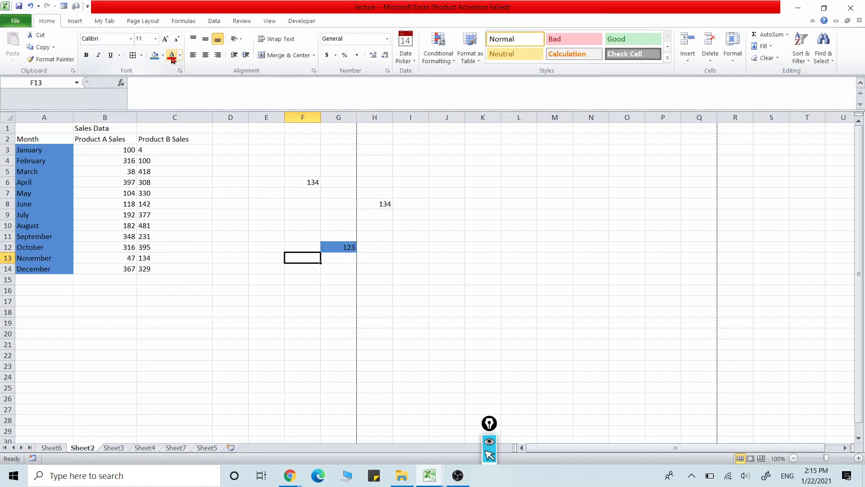
pyautogui.click(180, 56)
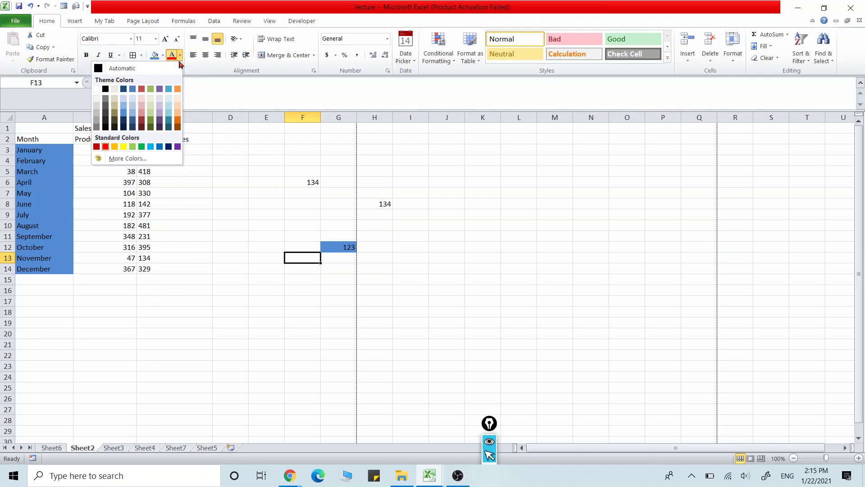
pyautogui.click(142, 91)
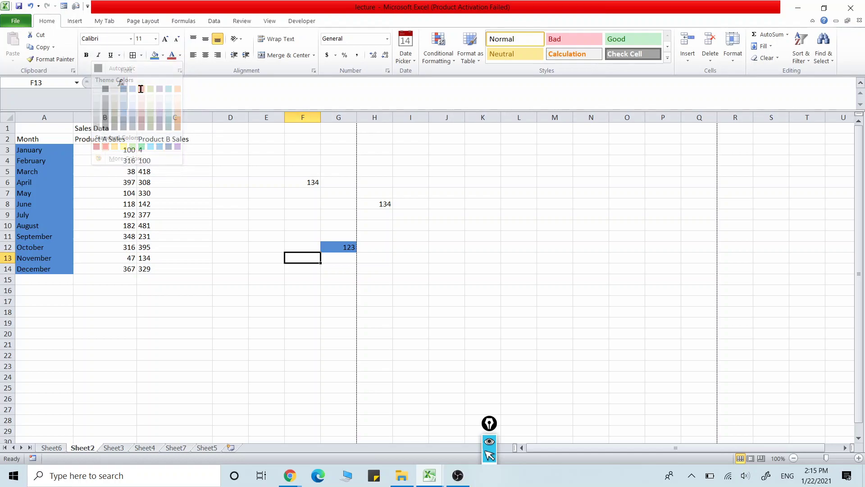
pyautogui.click(340, 269)
pyautogui.click(346, 251)
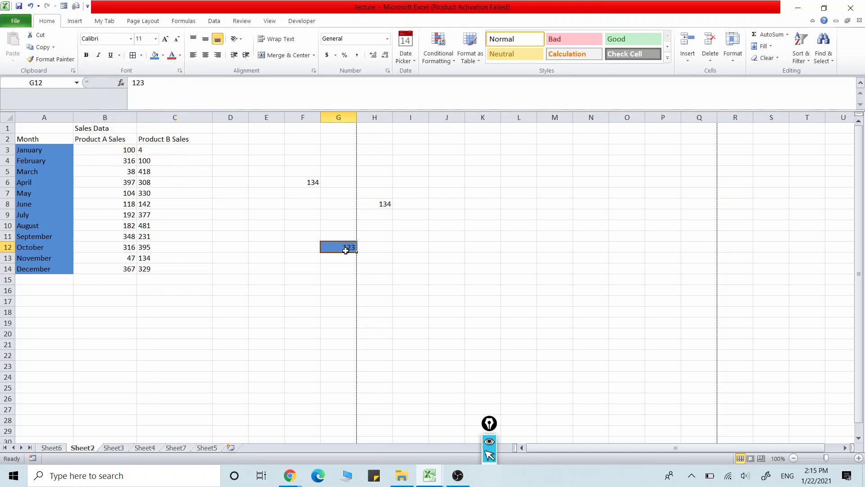
pyautogui.click(174, 57)
pyautogui.click(377, 327)
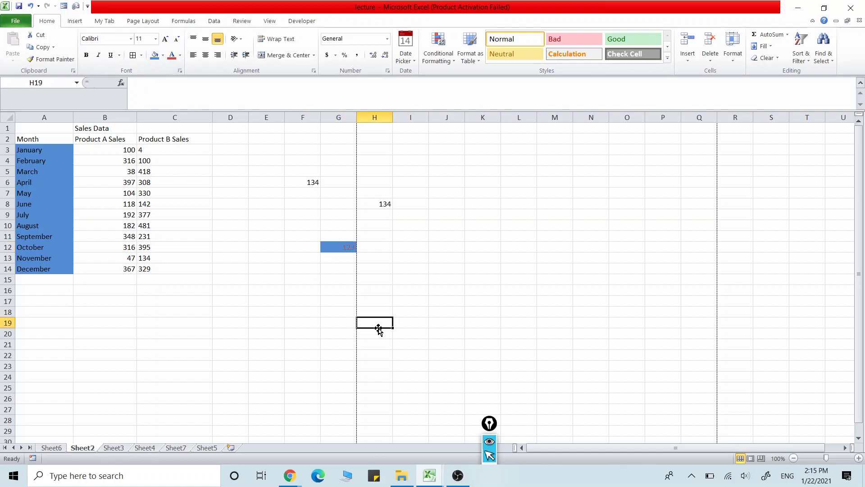
pyautogui.click(341, 247)
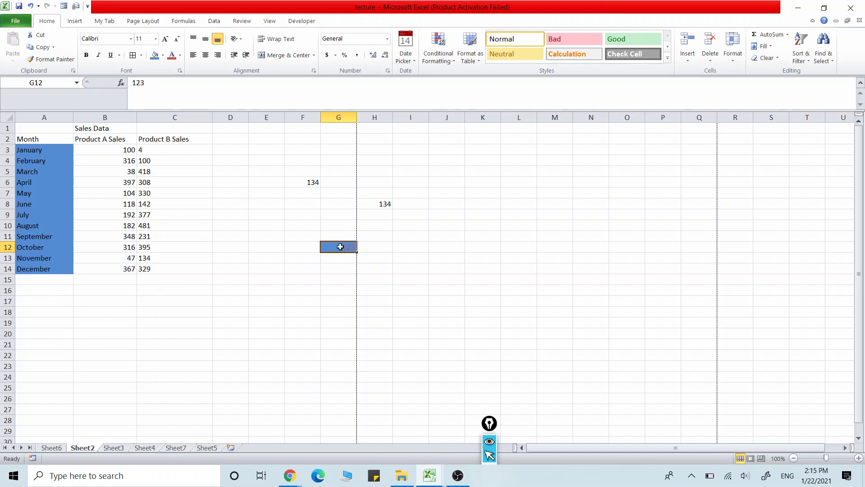
# - Apply G12's blue fill and red text to F6 with Format Painter
pyautogui.click(50, 59)
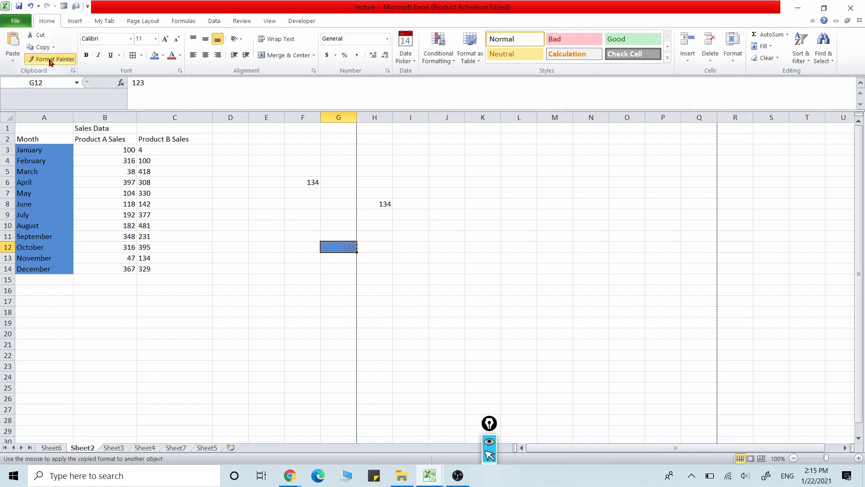
pyautogui.click(292, 180)
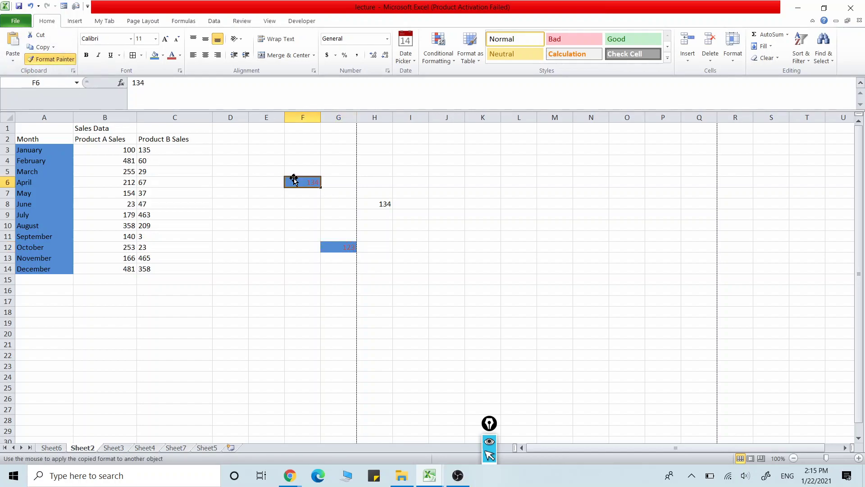
pyautogui.click(308, 289)
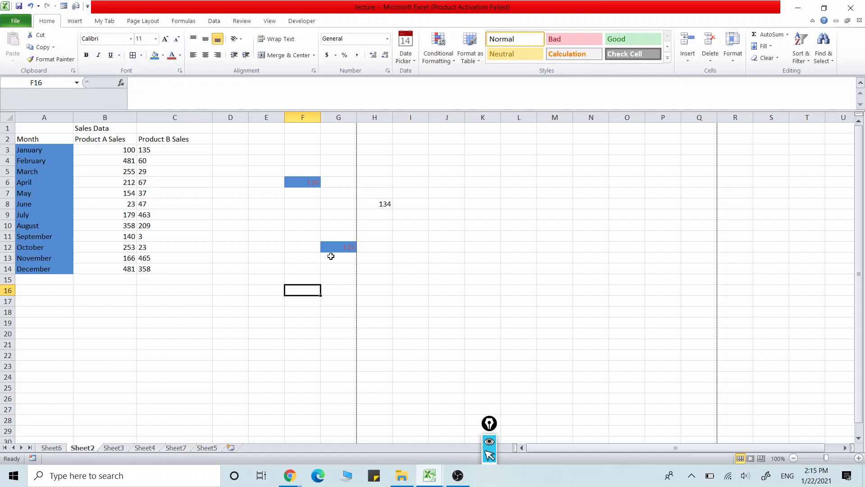
pyautogui.click(377, 242)
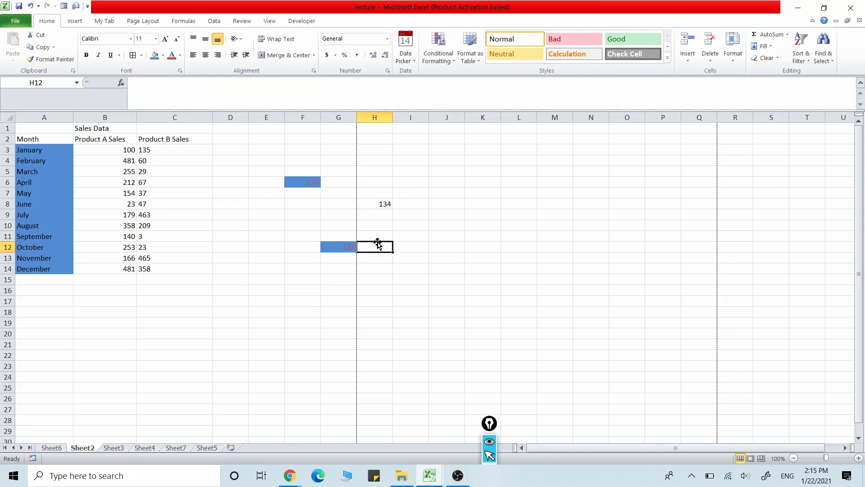
# - Choose font size 22 for empty cell H12, enlarging row 12's height
pyautogui.click(131, 39)
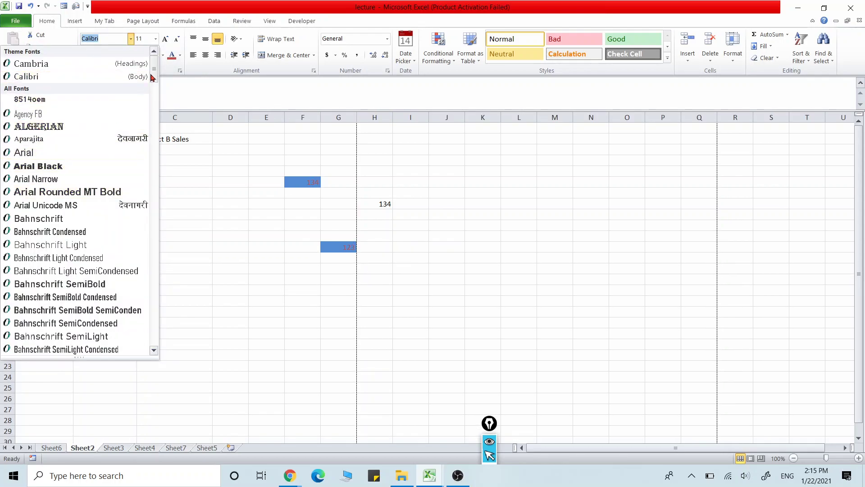
pyautogui.moveTo(153, 69)
pyautogui.mouseDown()
pyautogui.moveTo(153, 230)
pyautogui.moveTo(145, 17)
pyautogui.mouseUp()
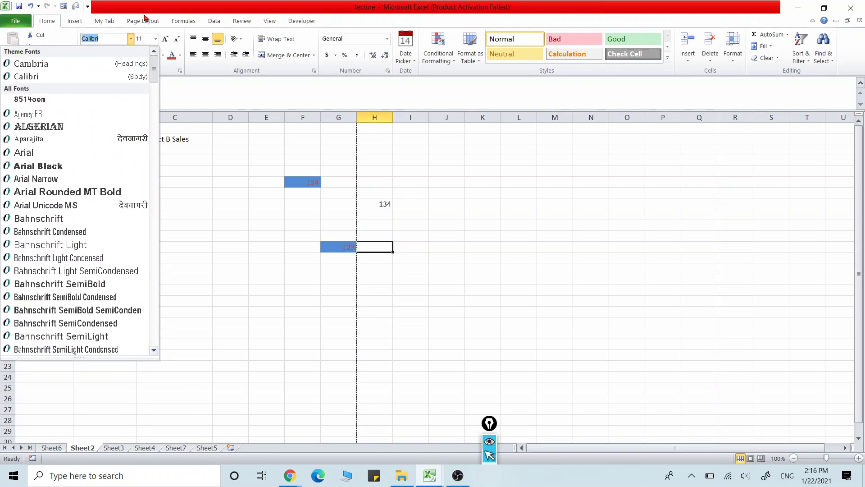
pyautogui.click(220, 211)
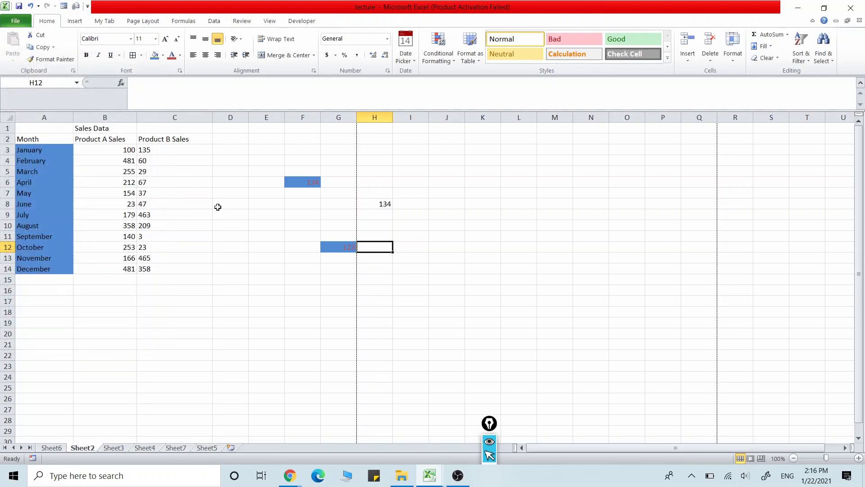
pyautogui.click(155, 39)
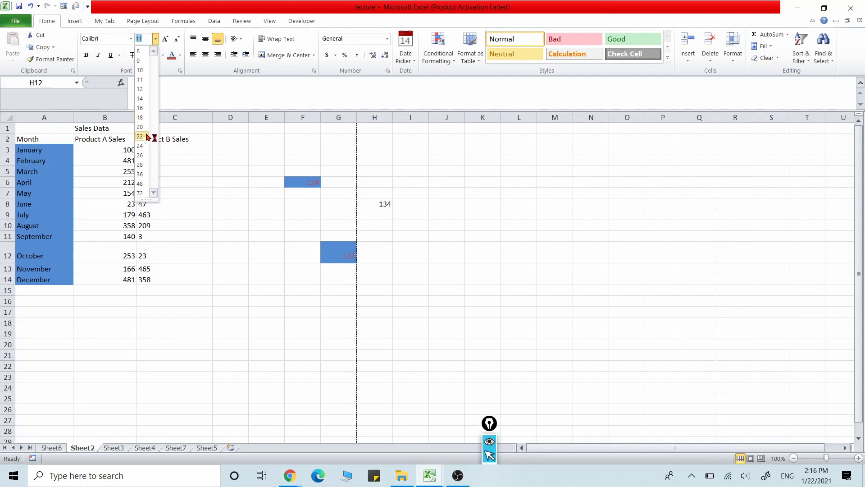
pyautogui.click(140, 136)
pyautogui.click(290, 263)
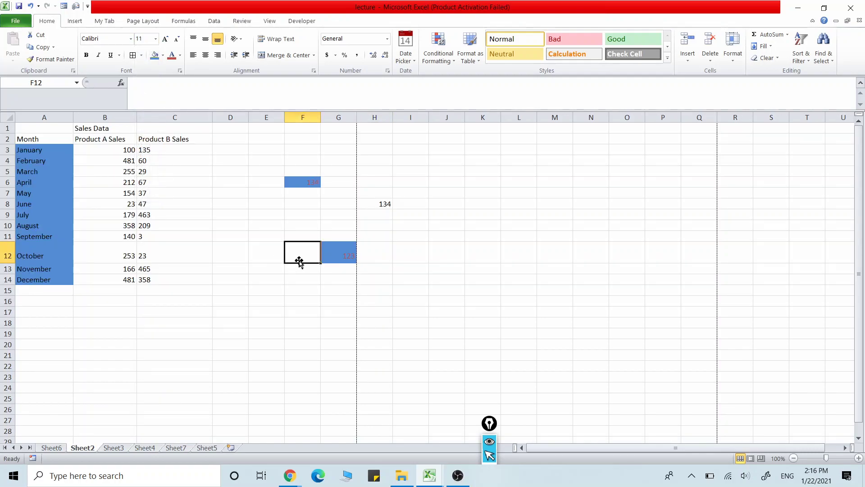
# - Format G12's 123 as size 16, bold, italic, with a double underline
pyautogui.click(348, 249)
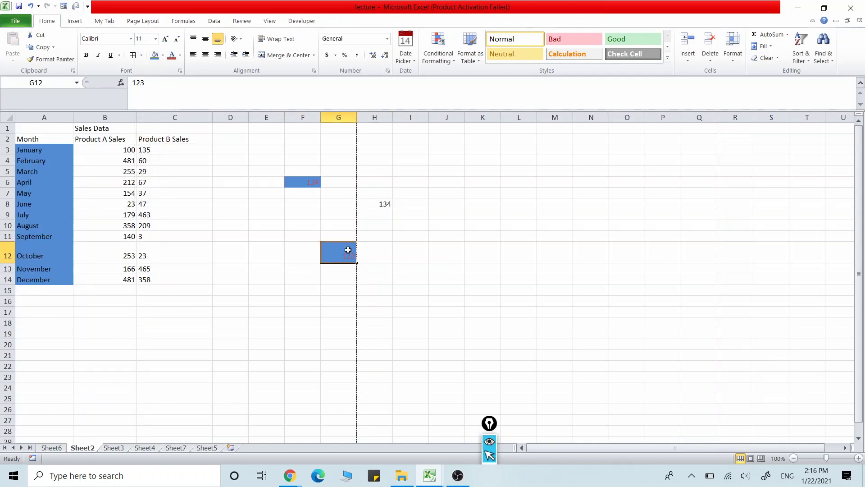
pyautogui.click(156, 39)
pyautogui.click(143, 109)
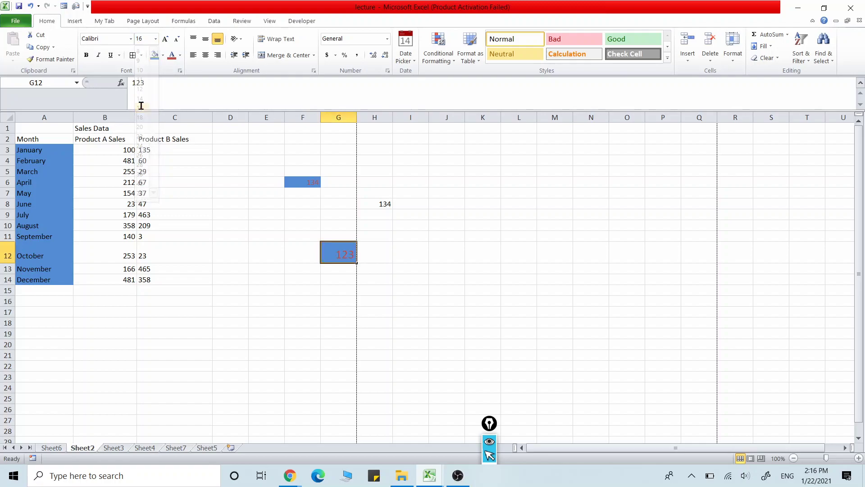
pyautogui.click(86, 59)
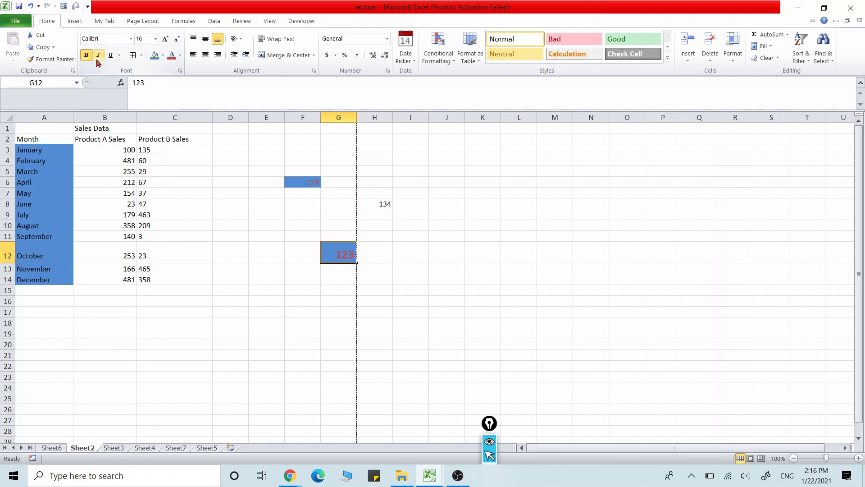
pyautogui.click(98, 55)
pyautogui.click(111, 55)
pyautogui.click(119, 55)
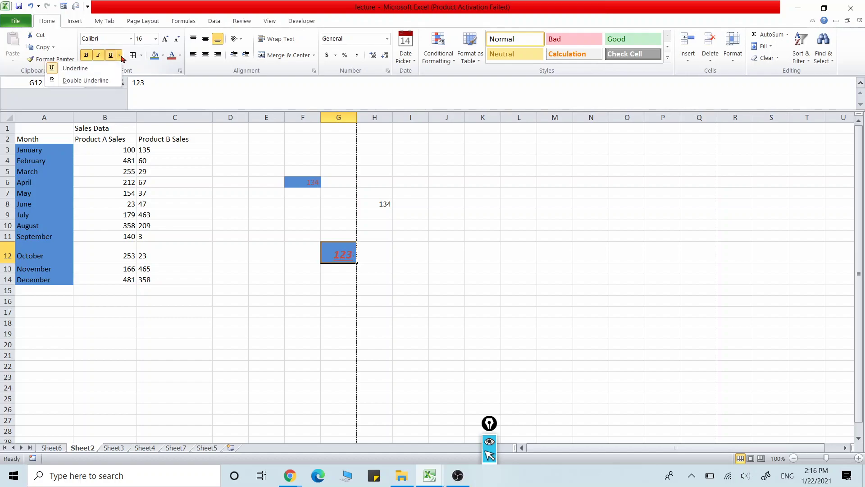
pyautogui.click(86, 81)
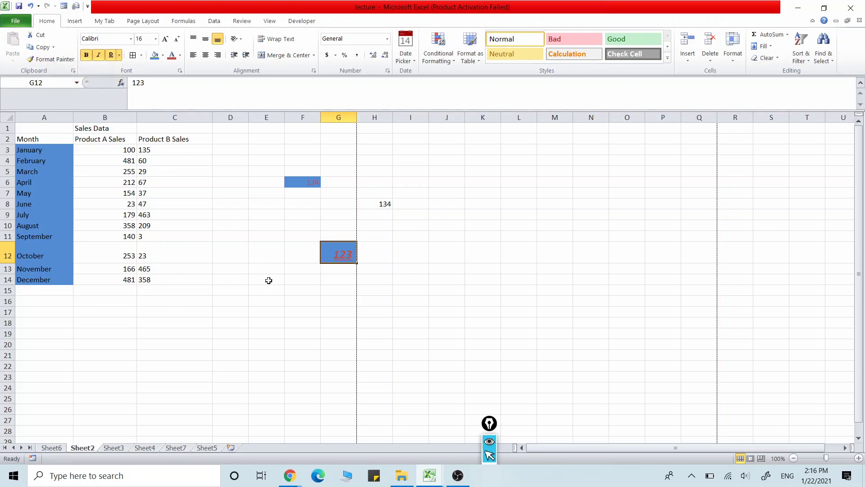
pyautogui.click(238, 243)
# - Try a bottom border on J10:O18 and a top border on J11:O21
pyautogui.moveTo(416, 209); pyautogui.dragTo(559, 297)
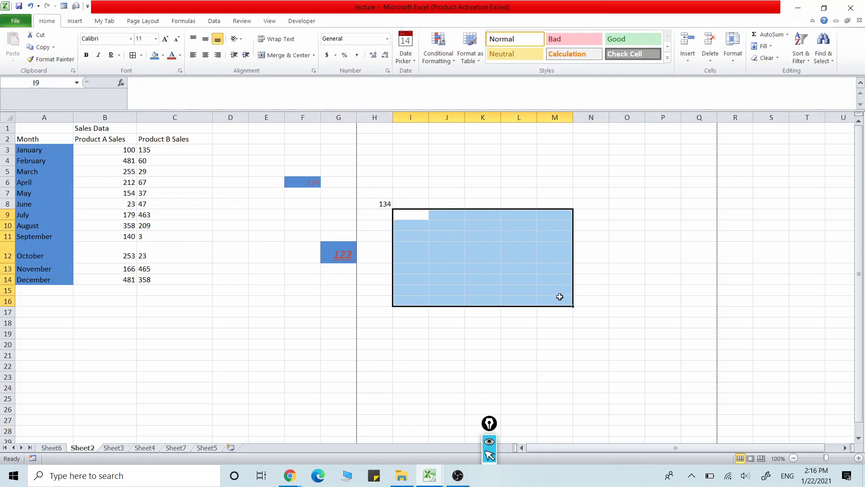
pyautogui.click(480, 267)
pyautogui.moveTo(440, 223)
pyautogui.mouseDown()
pyautogui.moveTo(568, 363)
pyautogui.moveTo(644, 326)
pyautogui.mouseUp()
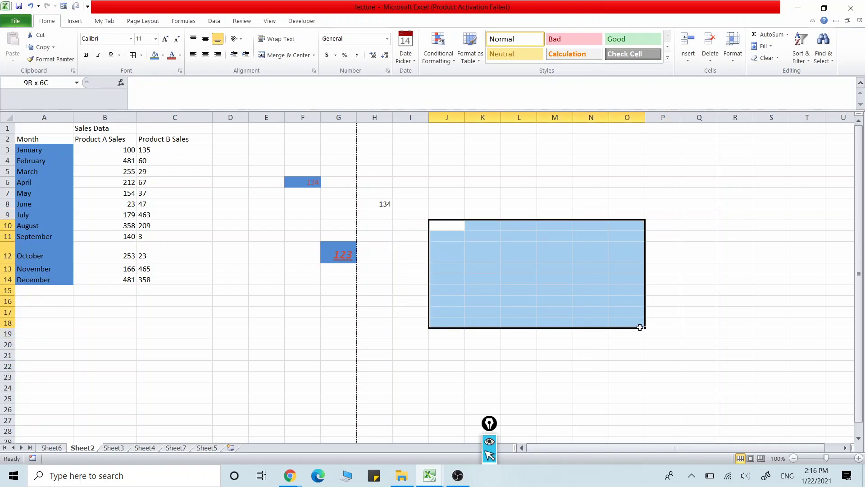
pyautogui.click(141, 55)
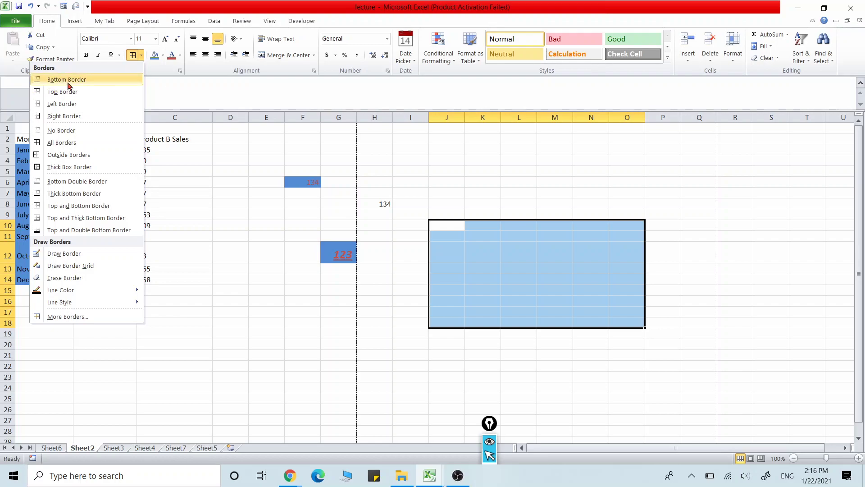
pyautogui.click(68, 81)
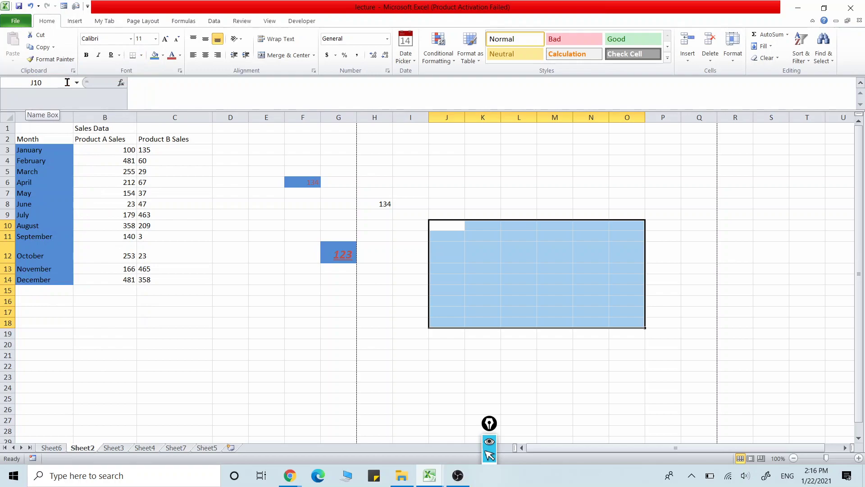
pyautogui.click(396, 267)
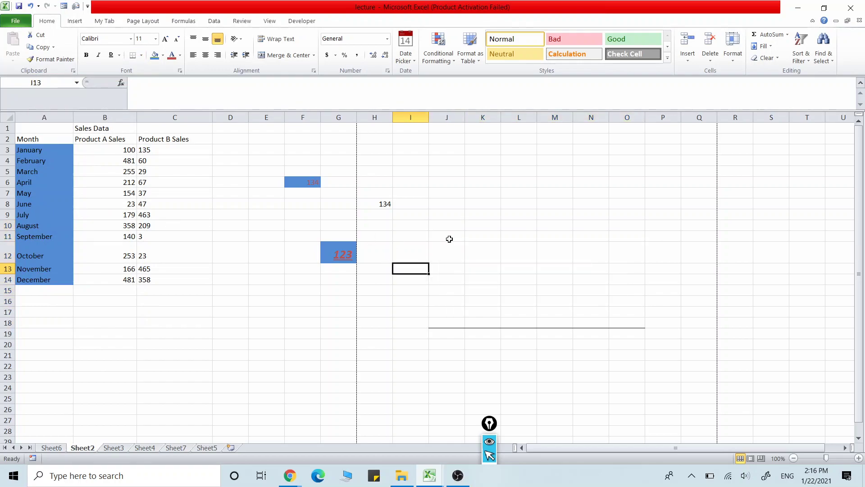
pyautogui.moveTo(448, 239); pyautogui.dragTo(637, 350)
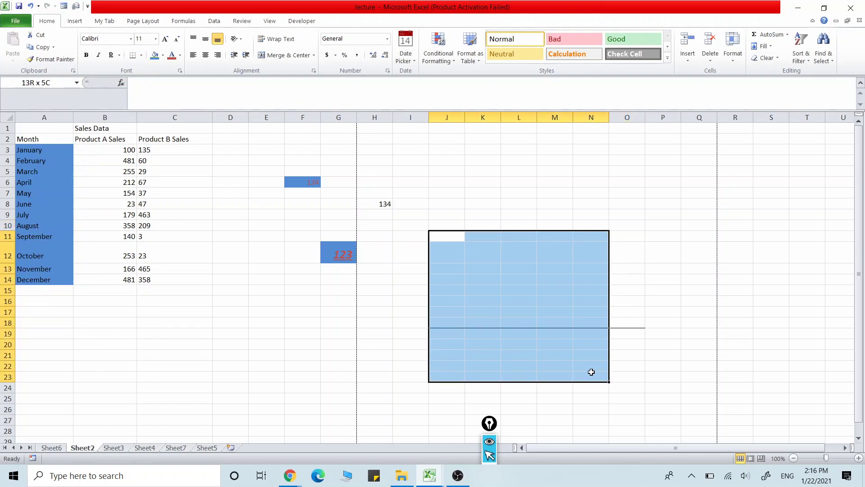
pyautogui.click(141, 55)
pyautogui.click(84, 96)
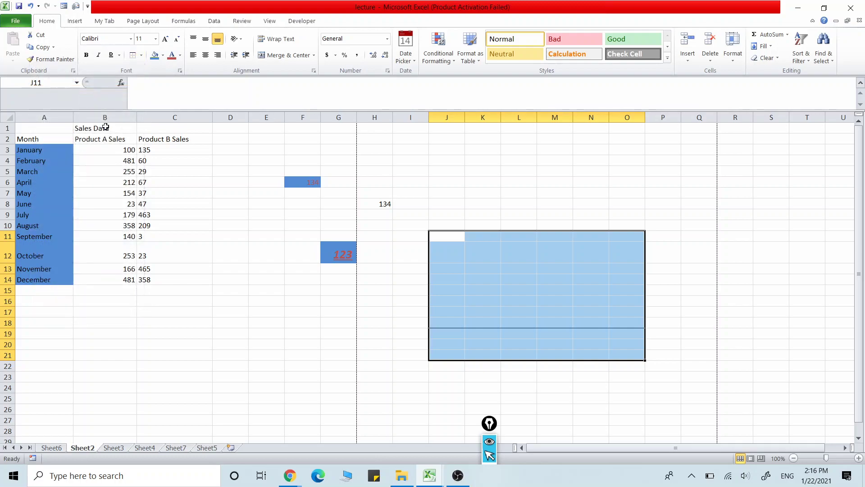
pyautogui.click(410, 292)
# - Apply All Borders to the block J9:O20
pyautogui.moveTo(444, 217); pyautogui.dragTo(636, 345)
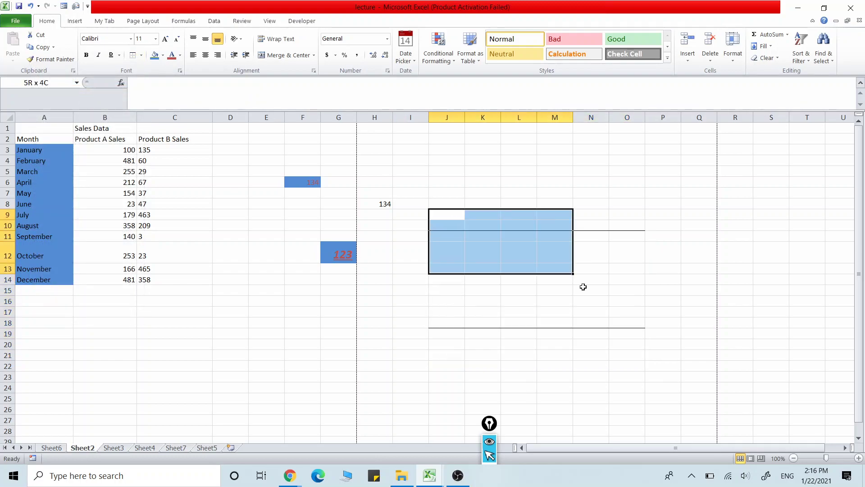
pyautogui.click(141, 55)
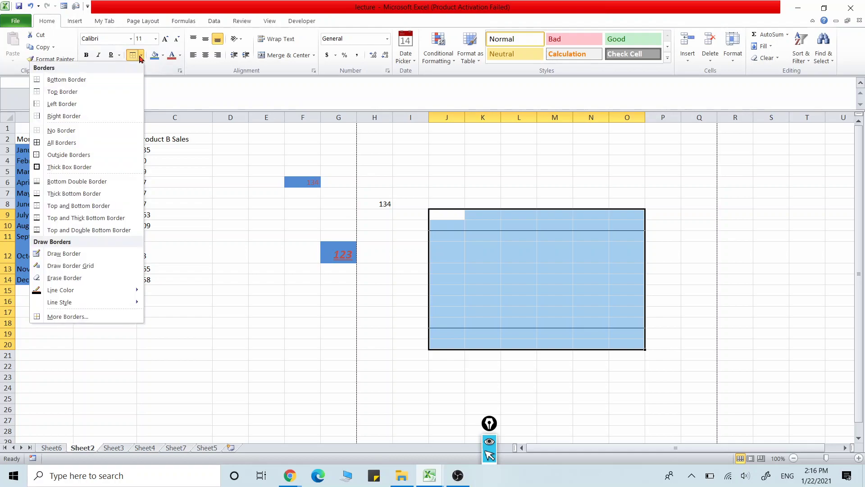
pyautogui.click(66, 146)
pyautogui.click(555, 323)
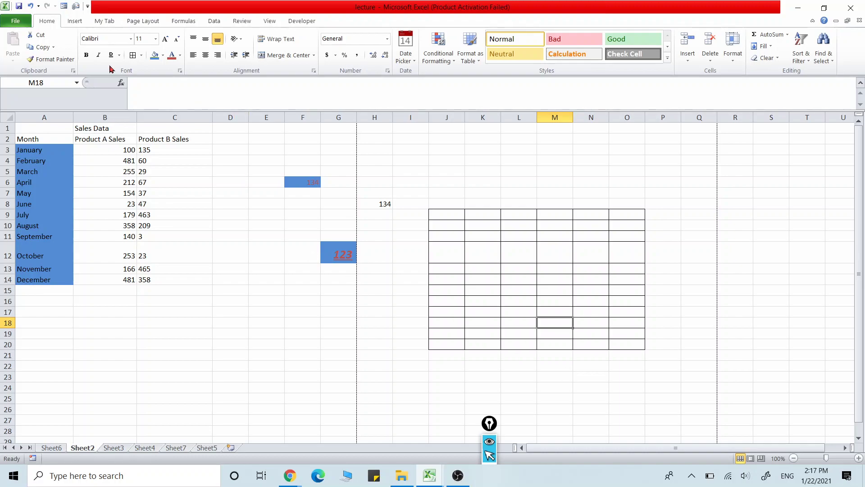
# - Fill cell E8 with blue
pyautogui.click(162, 55)
pyautogui.click(162, 55)
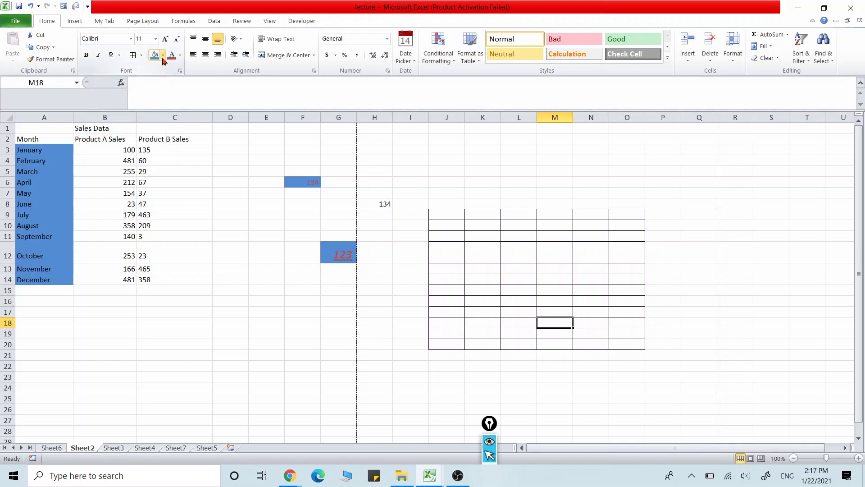
pyautogui.click(265, 208)
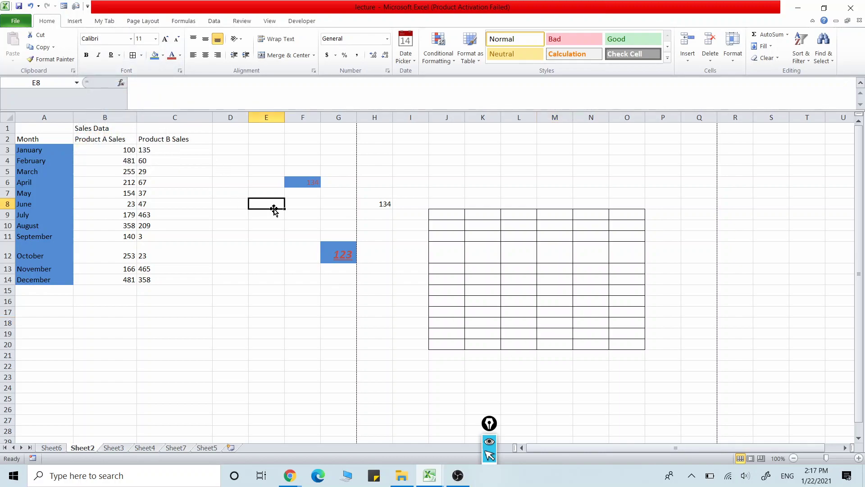
pyautogui.click(154, 54)
# - Fill cell E13 orange and enter 123 in it, leaving text colour unchanged
pyautogui.click(282, 269)
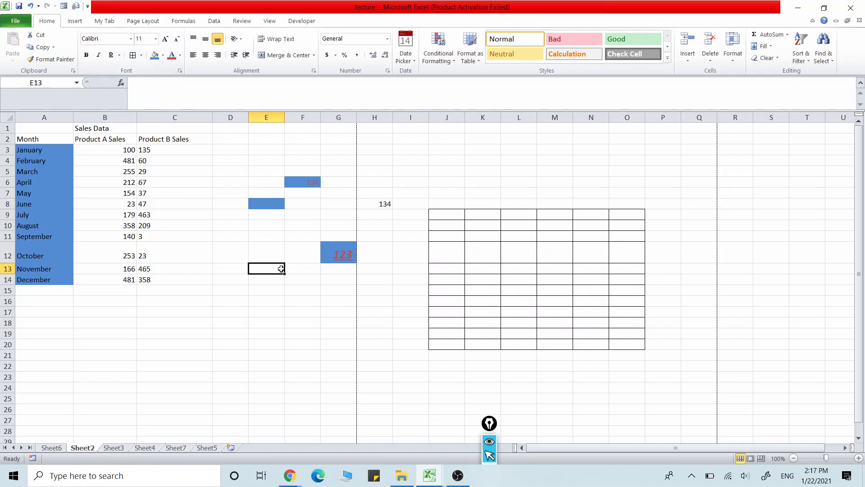
pyautogui.click(163, 55)
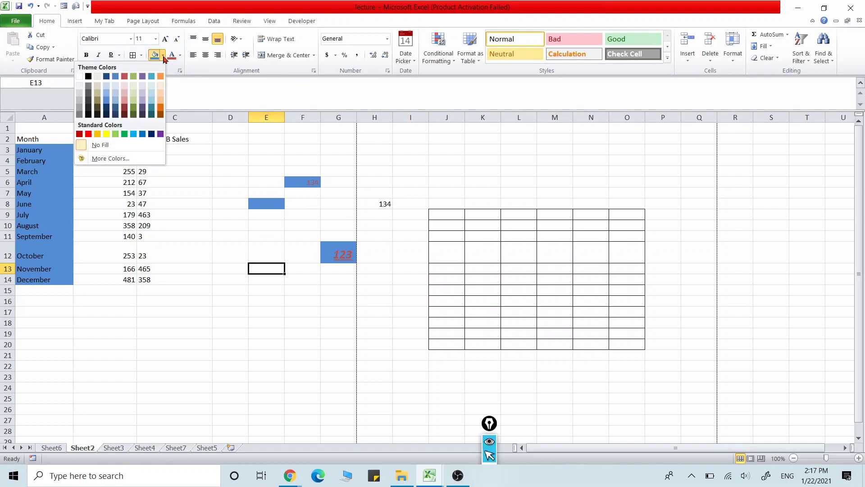
pyautogui.click(98, 134)
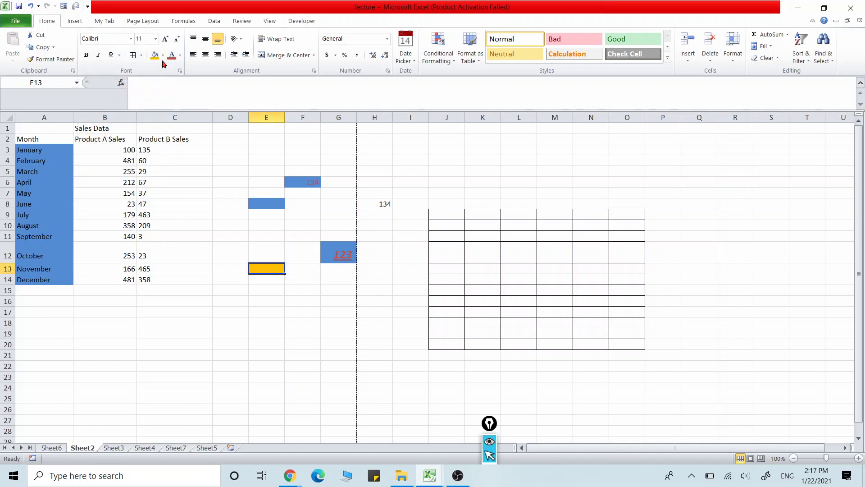
pyautogui.click(266, 347)
pyautogui.click(271, 271)
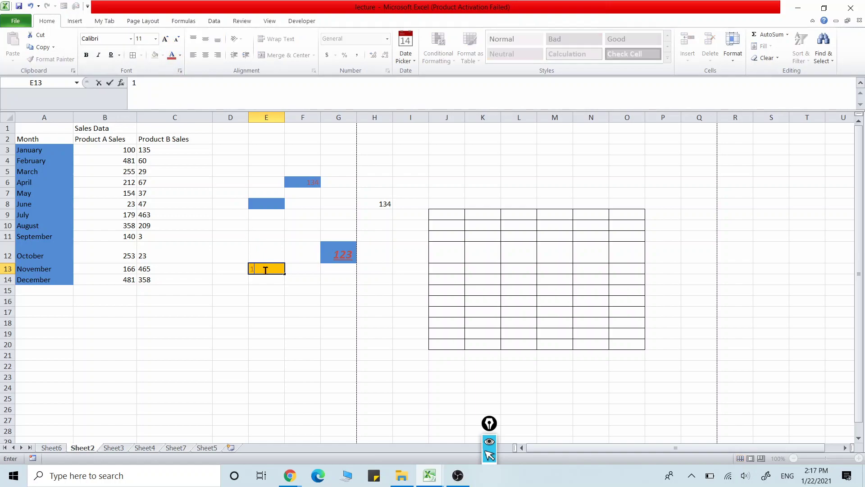
pyautogui.click(278, 323)
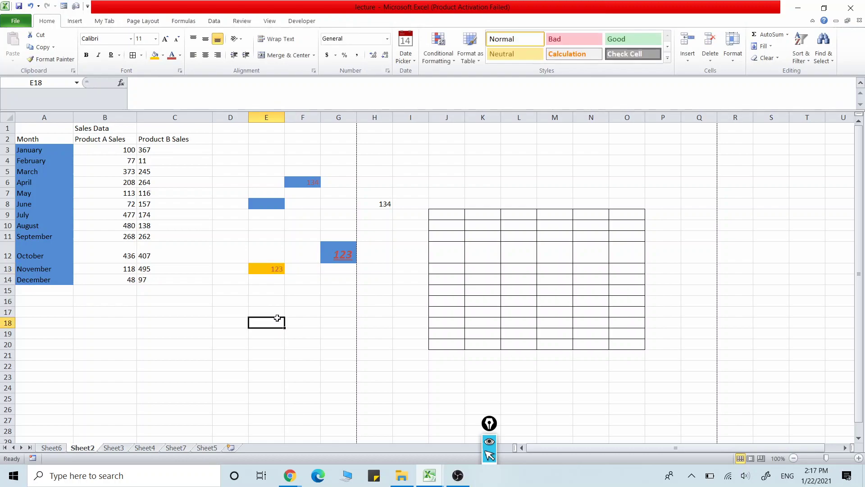
pyautogui.click(272, 270)
pyautogui.click(180, 55)
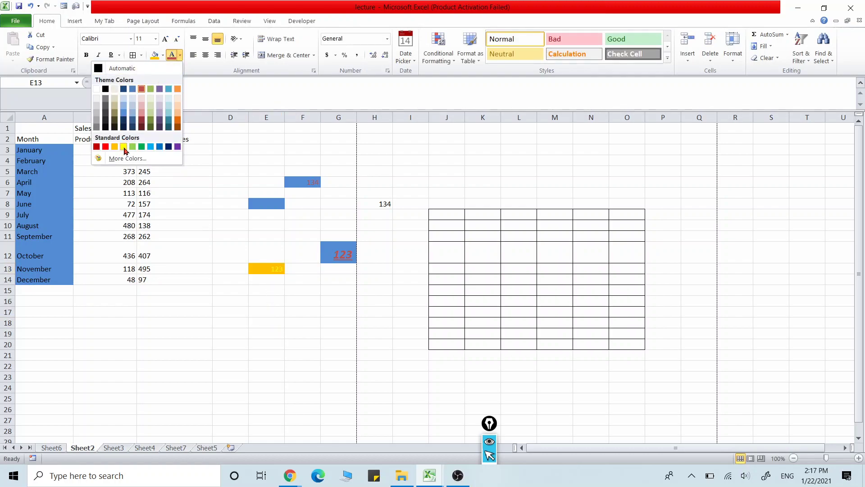
pyautogui.press('Escape')
pyautogui.click(362, 344)
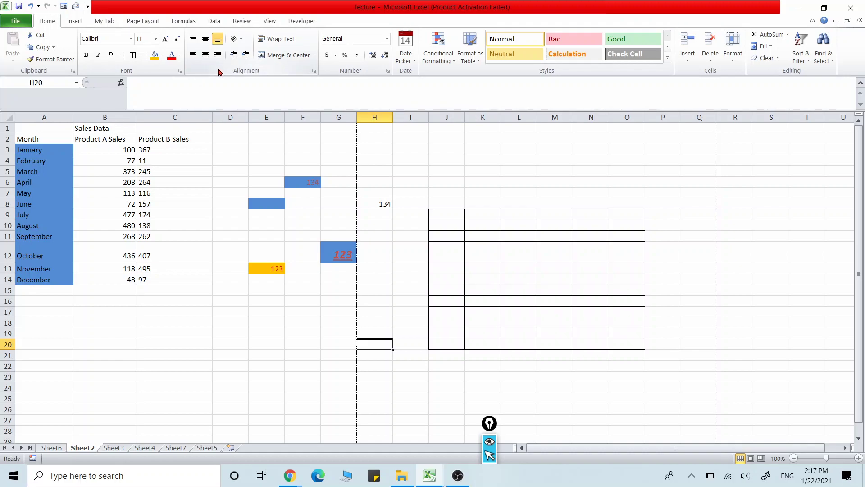
# - Try left and right alignment on G12's 123, then center it
pyautogui.click(476, 309)
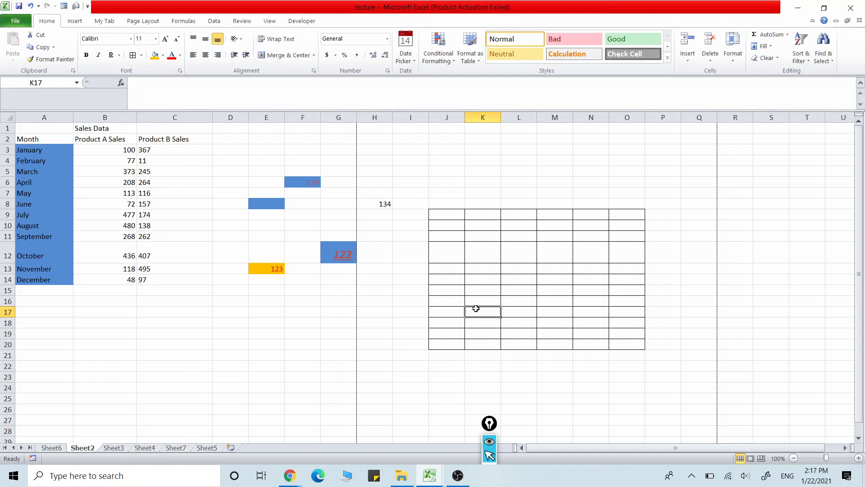
pyautogui.click(312, 250)
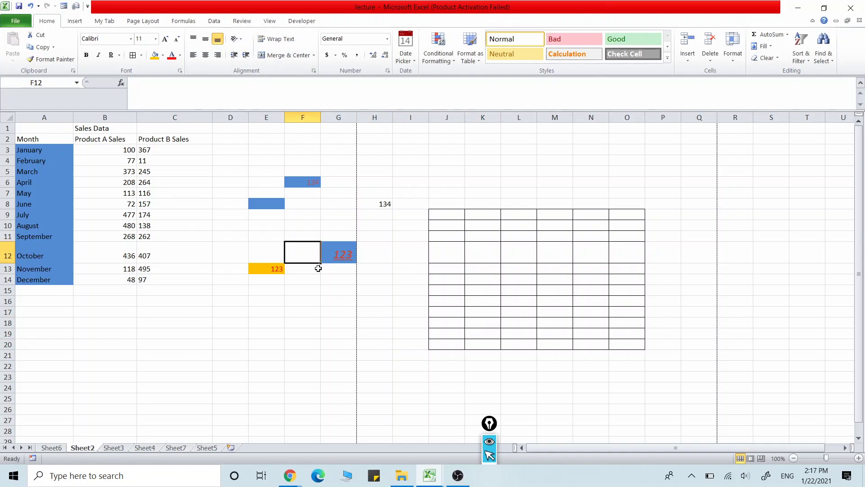
pyautogui.click(341, 253)
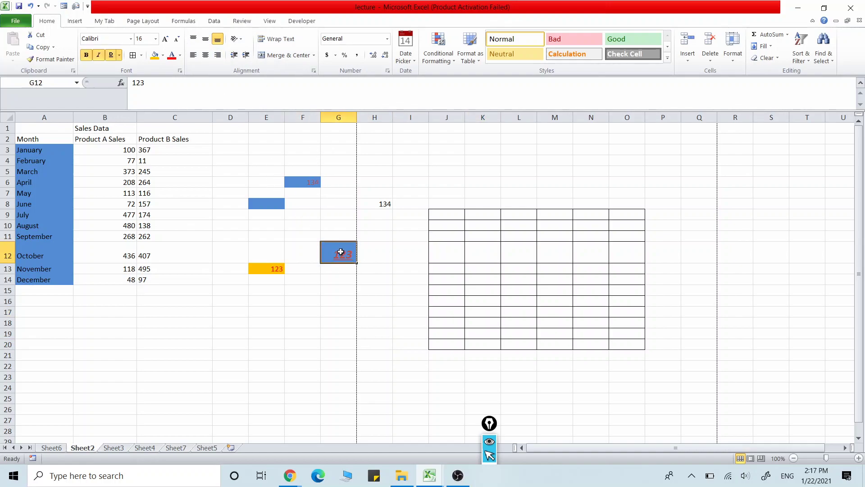
pyautogui.click(193, 56)
pyautogui.click(218, 56)
pyautogui.click(206, 55)
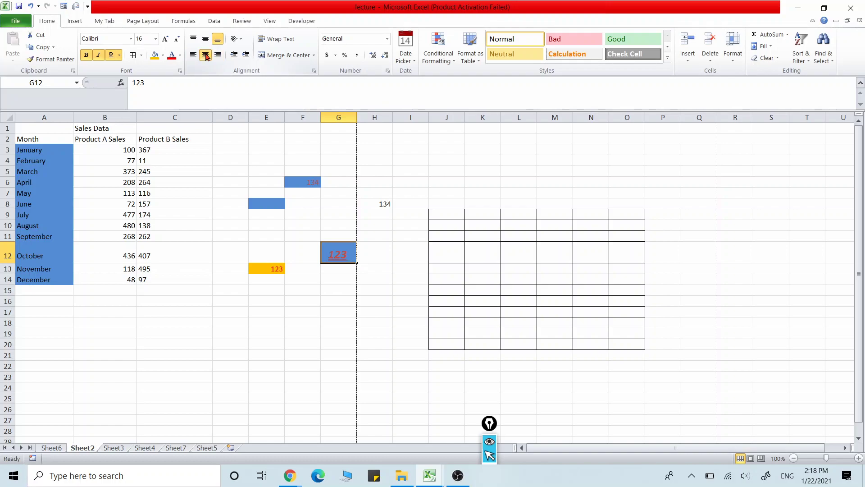
pyautogui.click(353, 343)
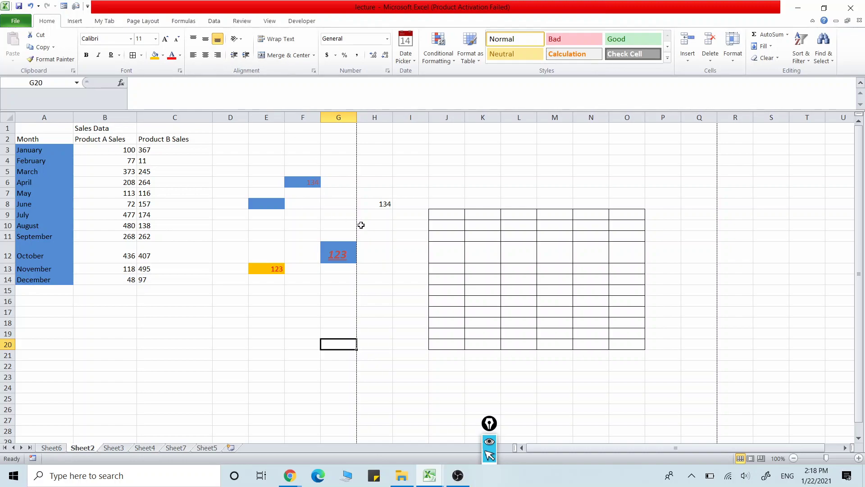
# - Enter 'Computer Science' in cell H6
pyautogui.click(385, 179)
pyautogui.hotkey('ctrl', 'Up')
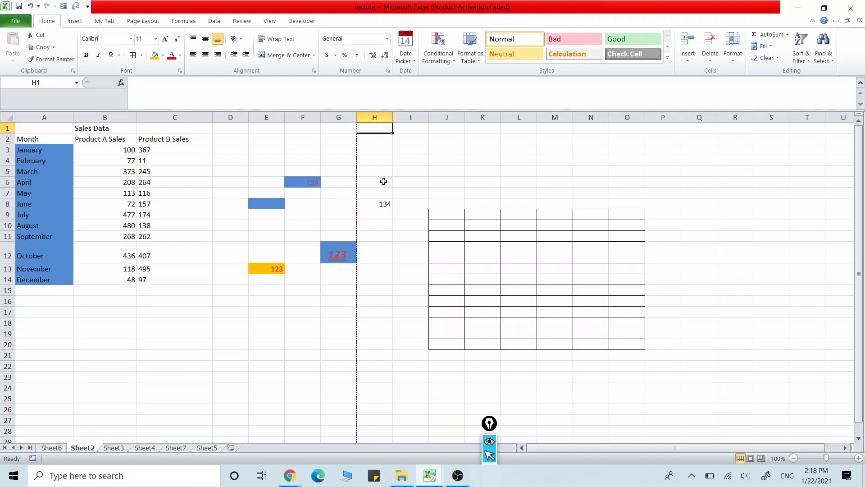
pyautogui.doubleClick(384, 181)
pyautogui.write('C')
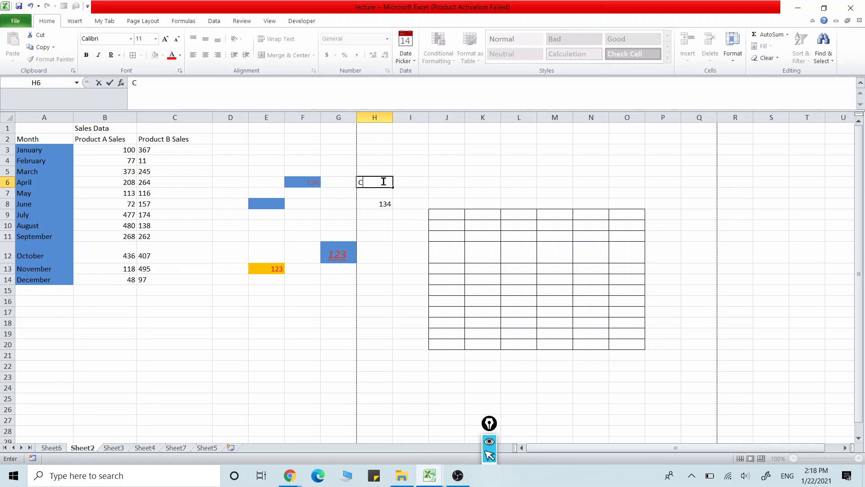
pyautogui.write('omputer Scie')
pyautogui.write('nce')
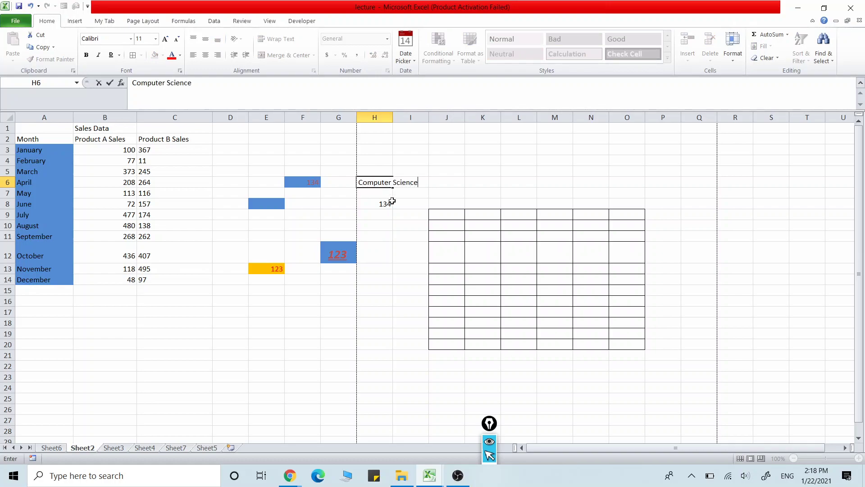
pyautogui.click(392, 202)
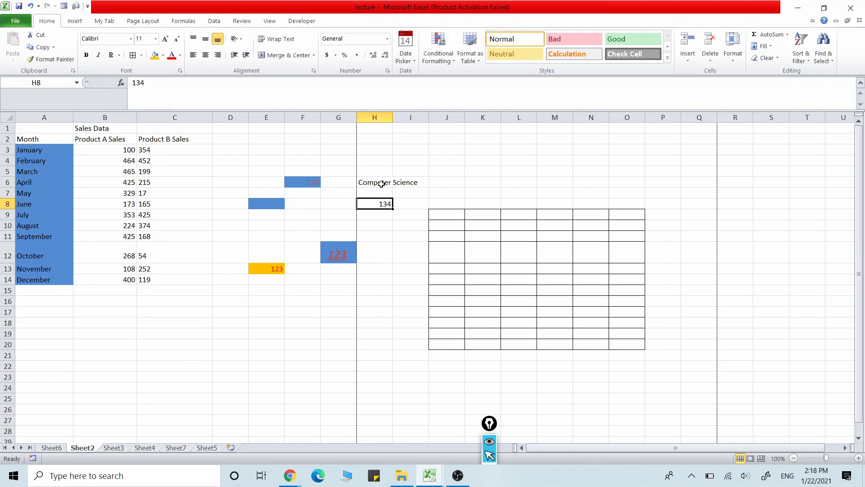
# - Turn on Wrap Text for H6 so 'Computer Science' spans two lines
pyautogui.click(381, 183)
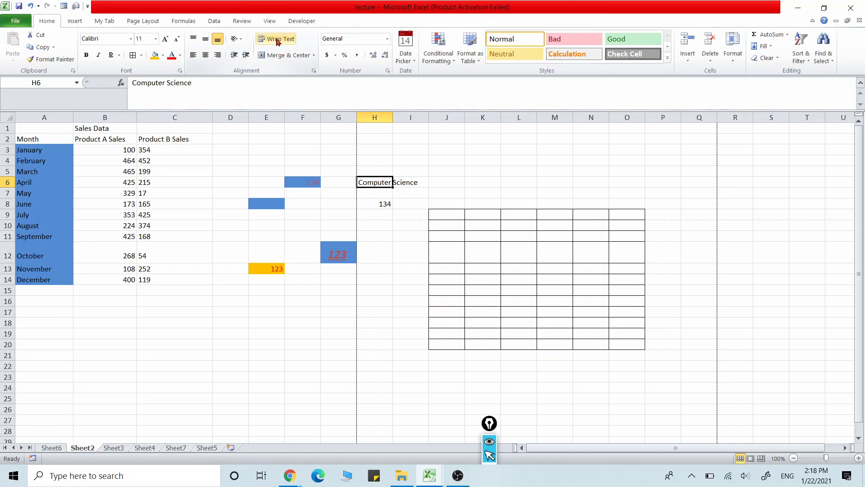
pyautogui.click(276, 39)
pyautogui.click(415, 250)
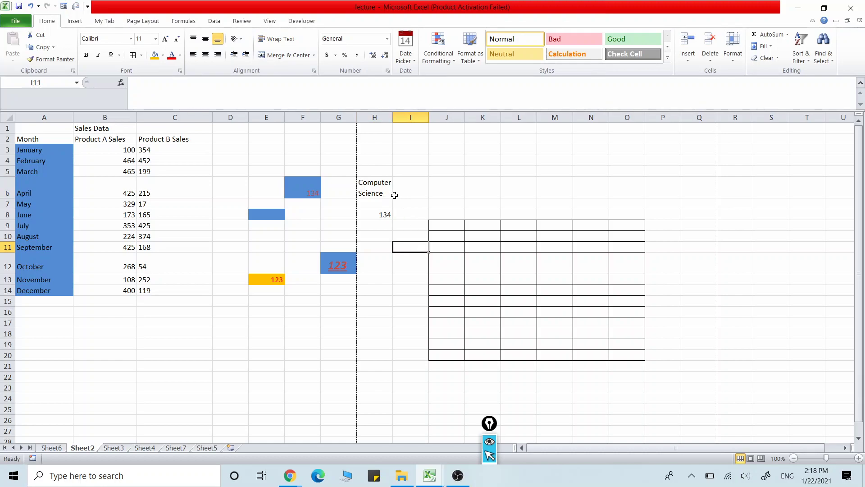
pyautogui.click(377, 191)
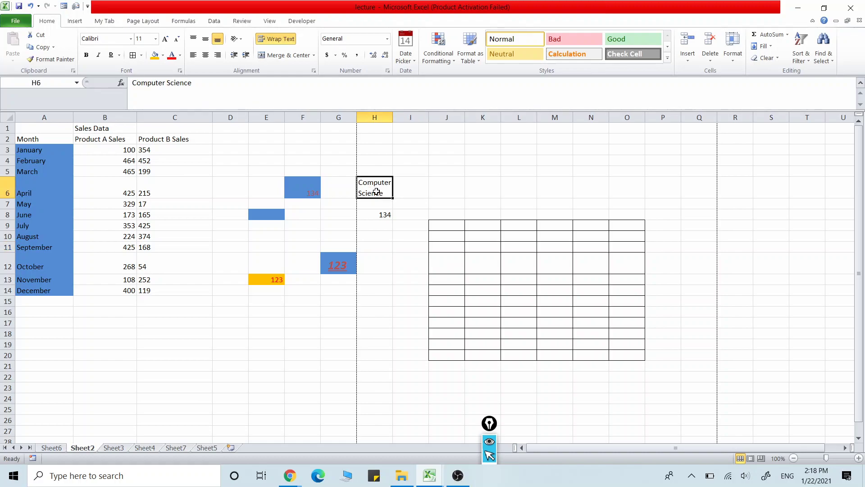
pyautogui.click(418, 187)
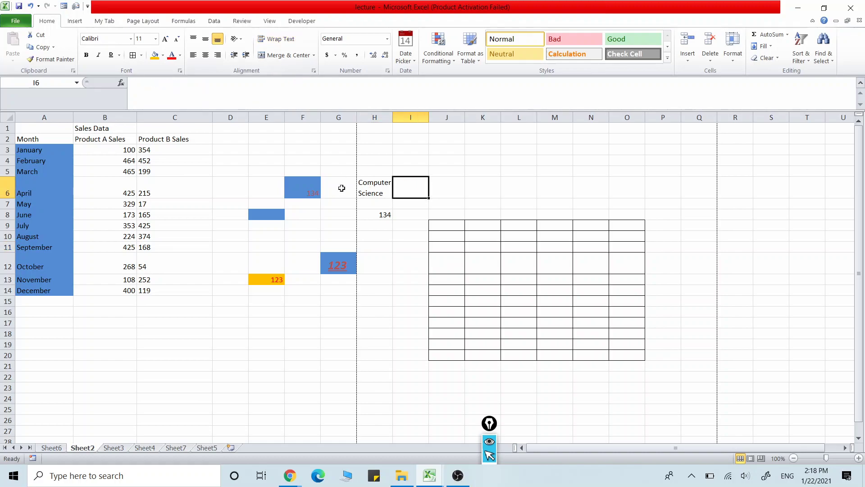
pyautogui.click(380, 243)
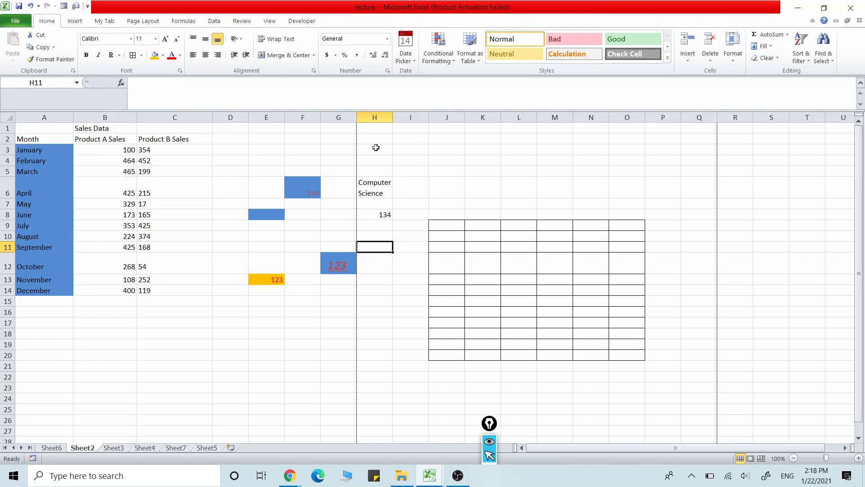
pyautogui.moveTo(378, 148); pyautogui.dragTo(457, 145)
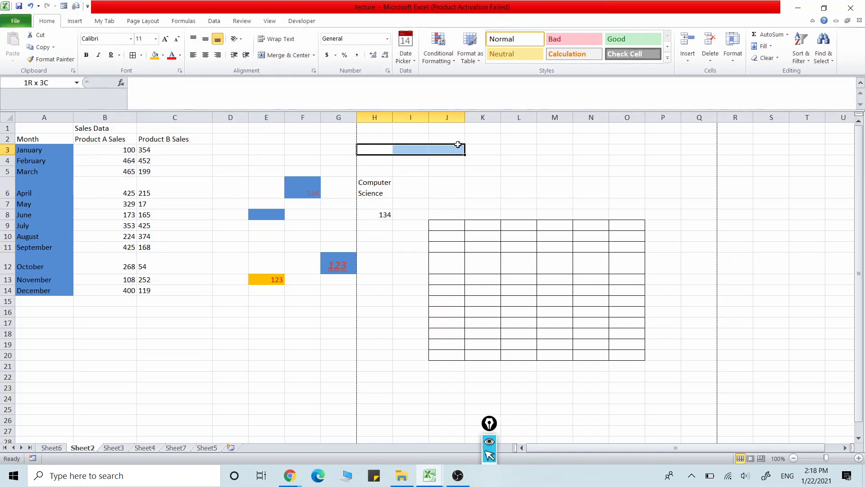
pyautogui.press('Left')
pyautogui.press('Left')
pyautogui.press('Left')
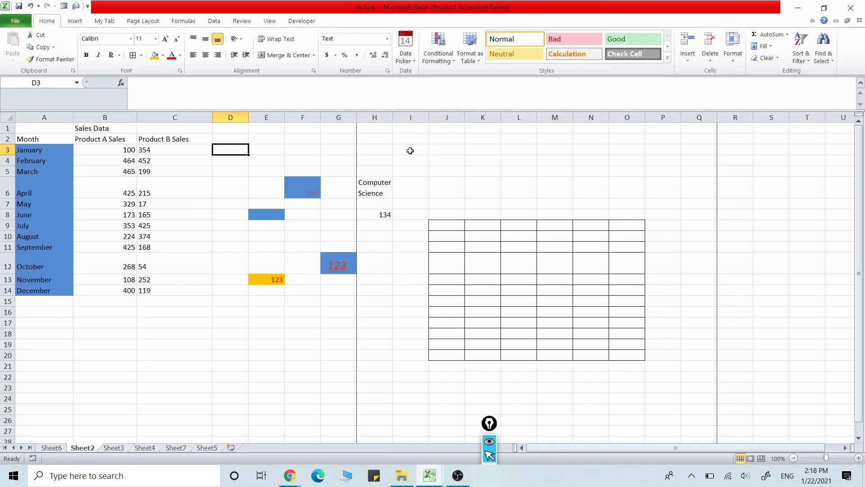
pyautogui.click(387, 150)
# - Merge and center H6:L6 so 'Computer Science' spans them, then check the merged cell
pyautogui.click(387, 193)
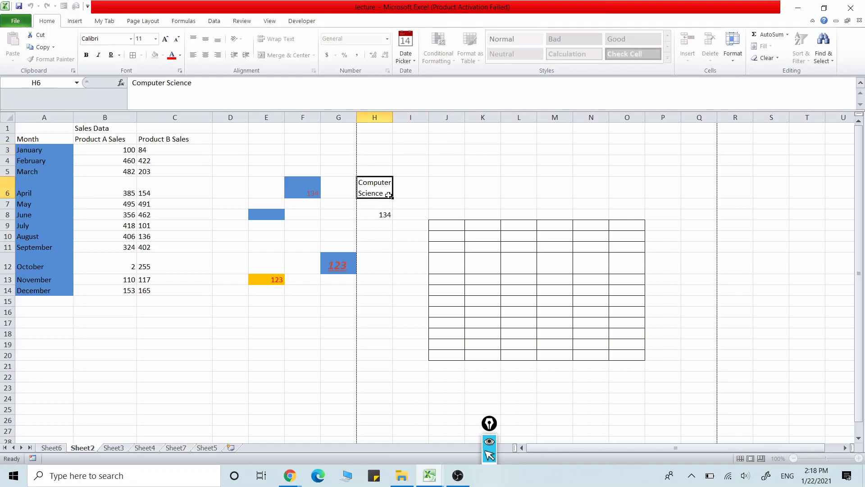
pyautogui.moveTo(381, 188); pyautogui.dragTo(513, 185)
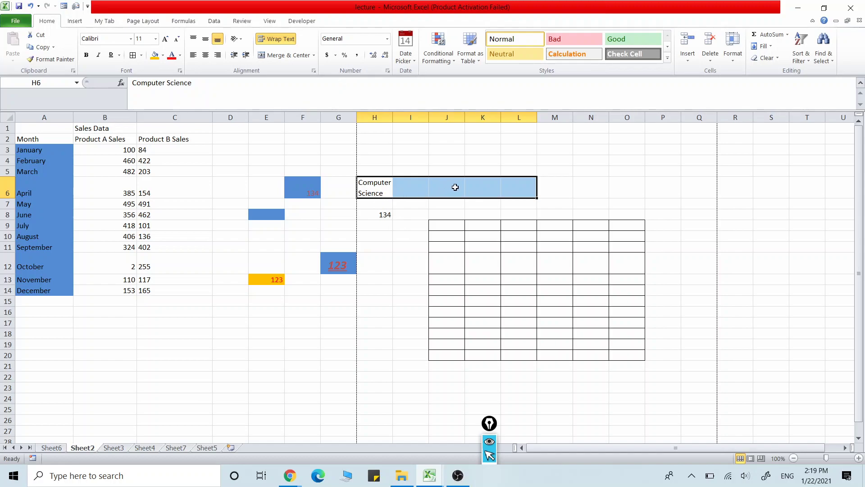
pyautogui.click(287, 55)
pyautogui.click(359, 293)
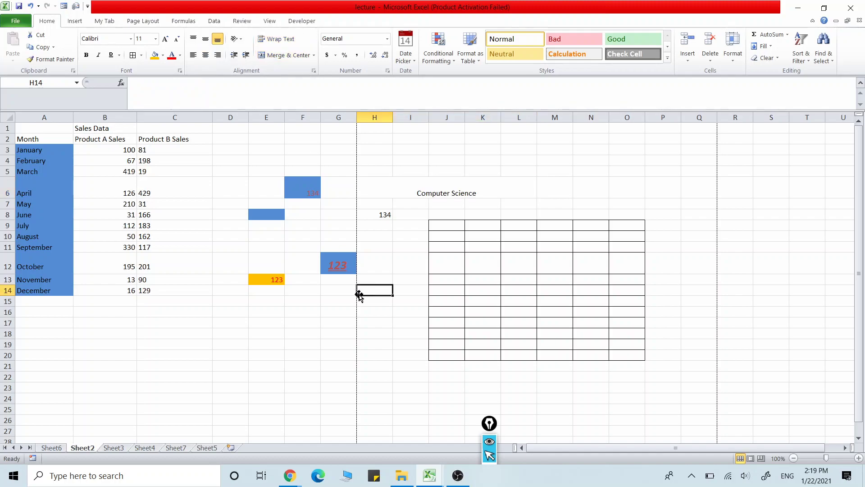
pyautogui.click(381, 191)
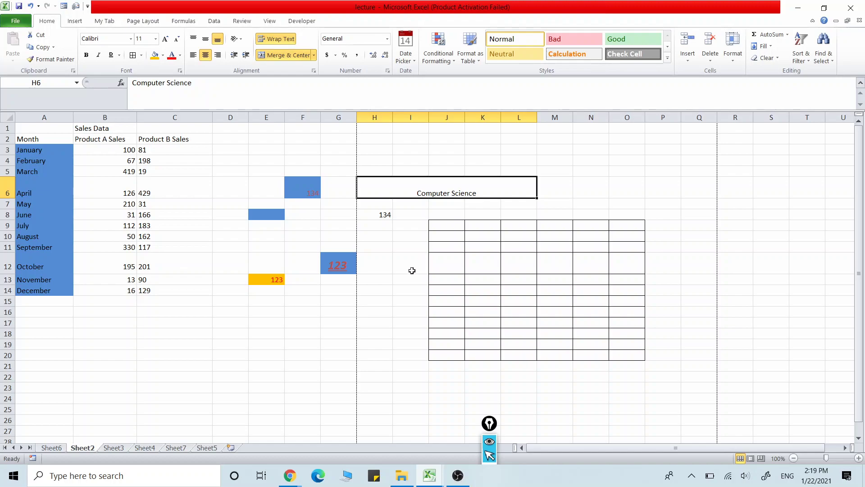
pyautogui.click(412, 270)
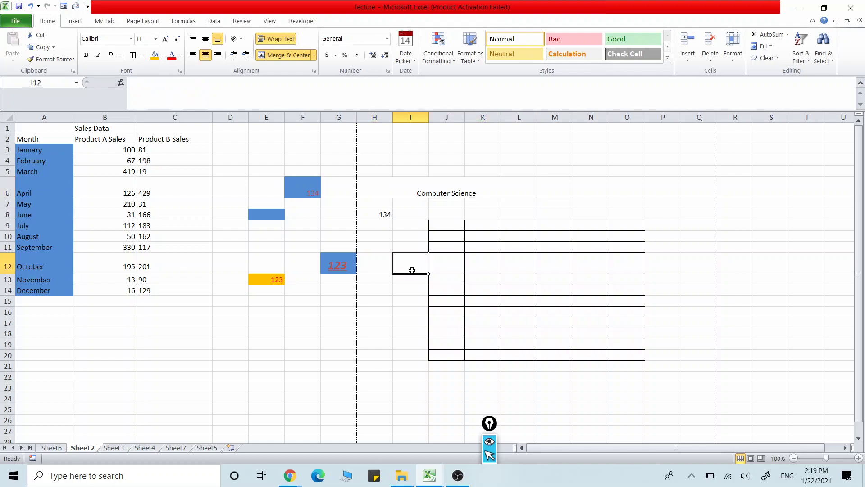
pyautogui.click(481, 187)
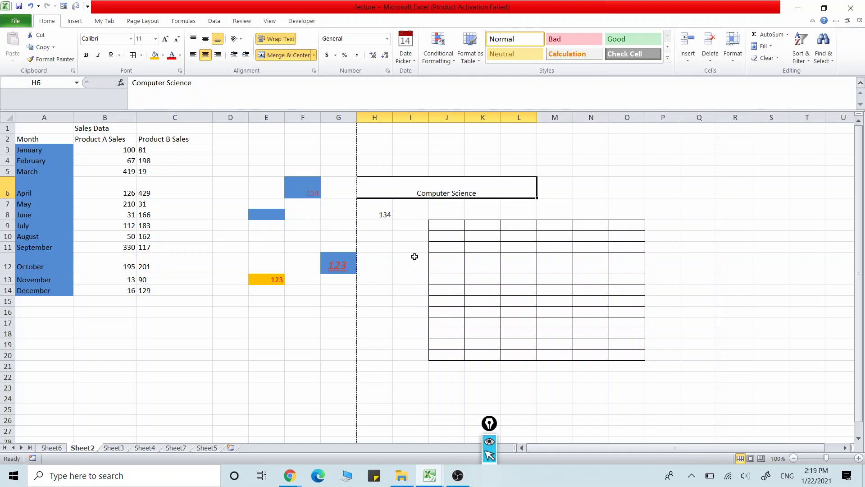
pyautogui.click(410, 271)
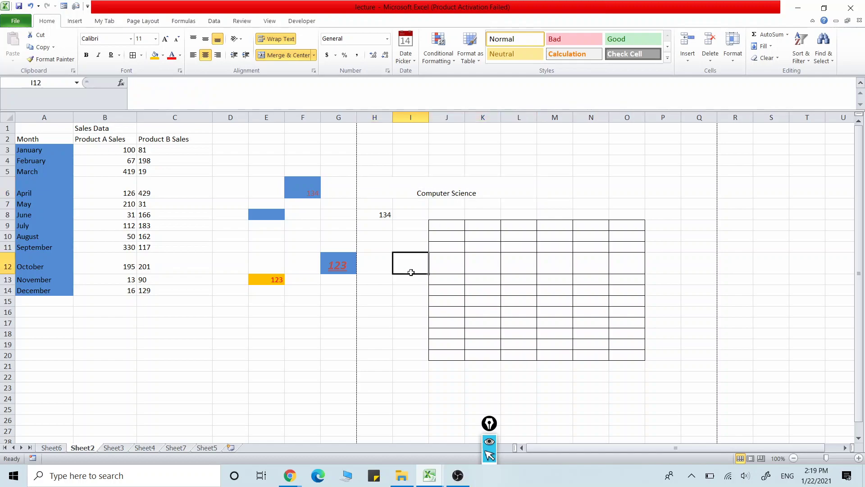
pyautogui.click(386, 40)
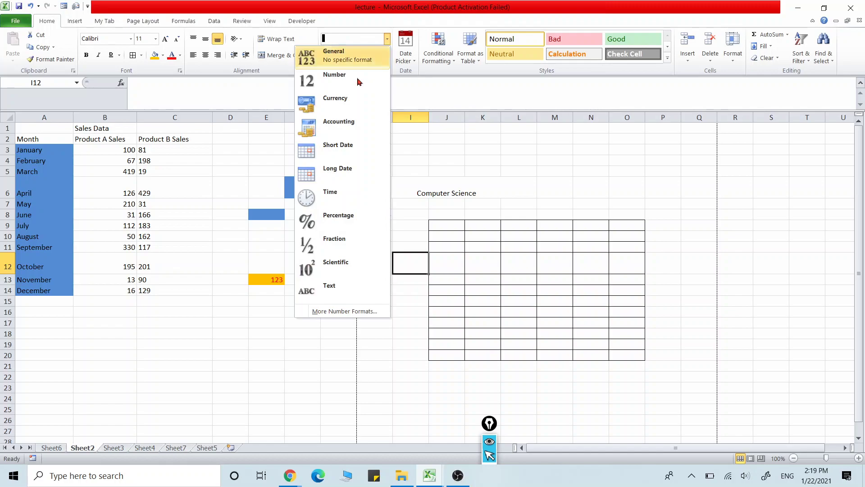
pyautogui.click(487, 204)
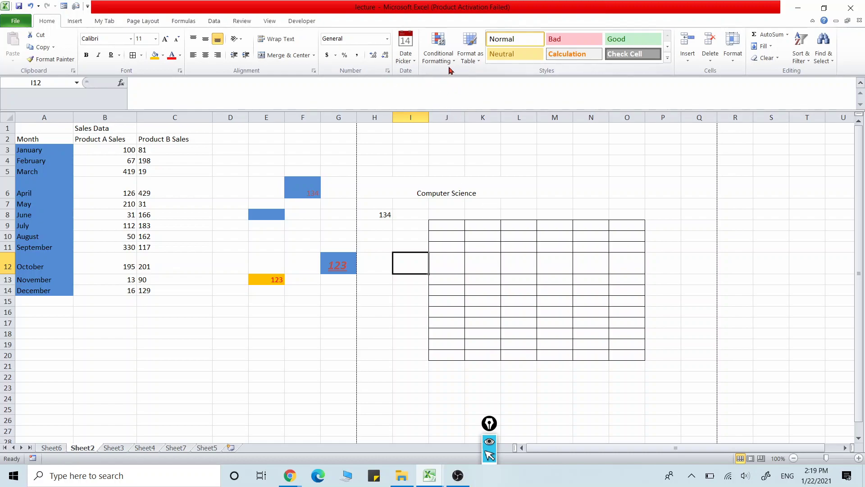
# - Apply the Bad cell style to I12, enter text in it, and check the result
pyautogui.click(667, 58)
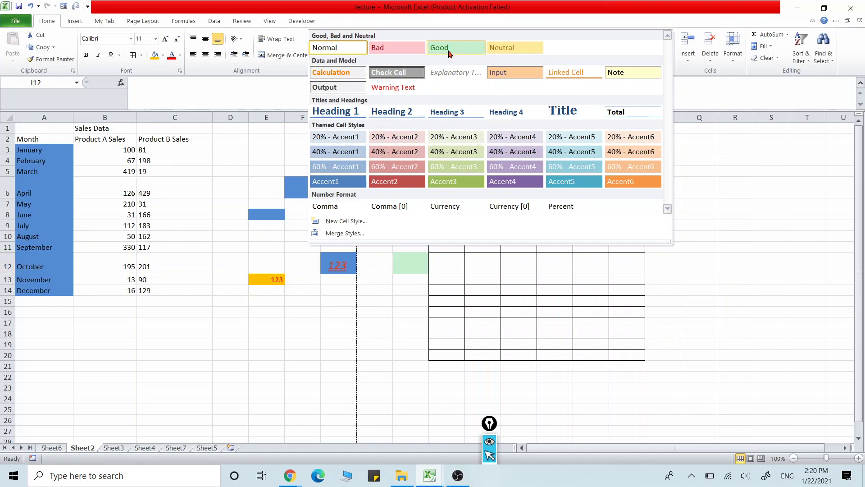
pyautogui.click(391, 49)
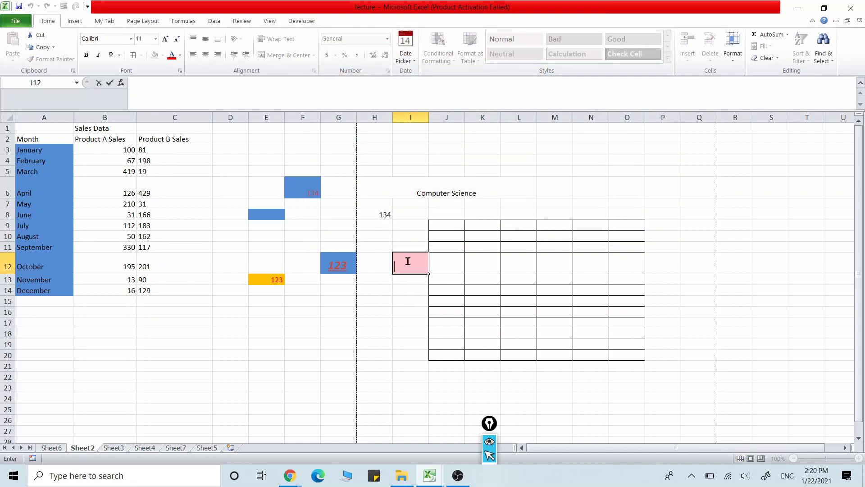
pyautogui.write('ghij')
pyautogui.click(417, 323)
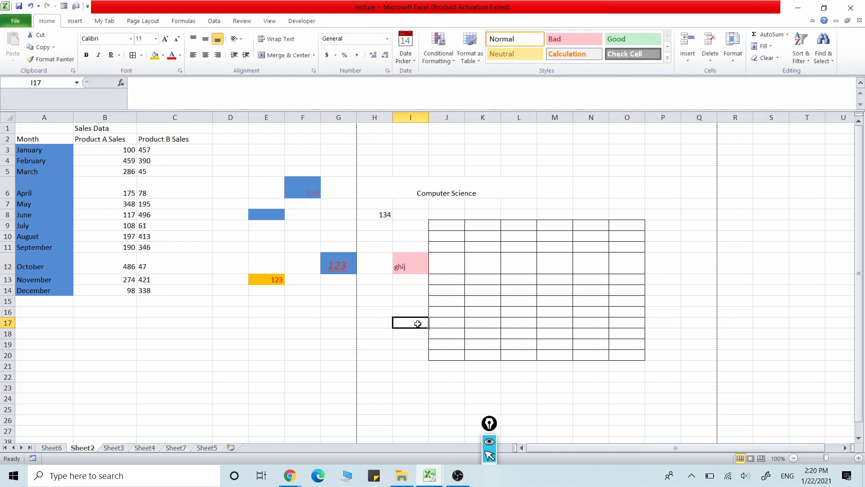
pyautogui.click(414, 272)
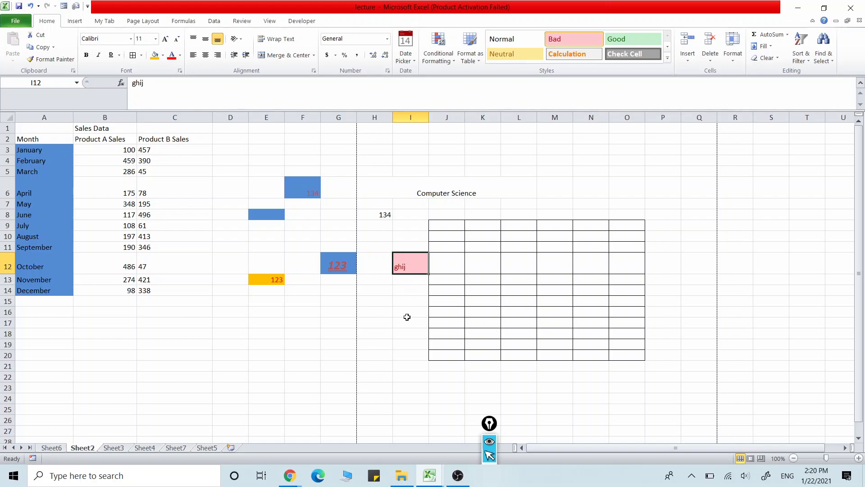
pyautogui.click(412, 285)
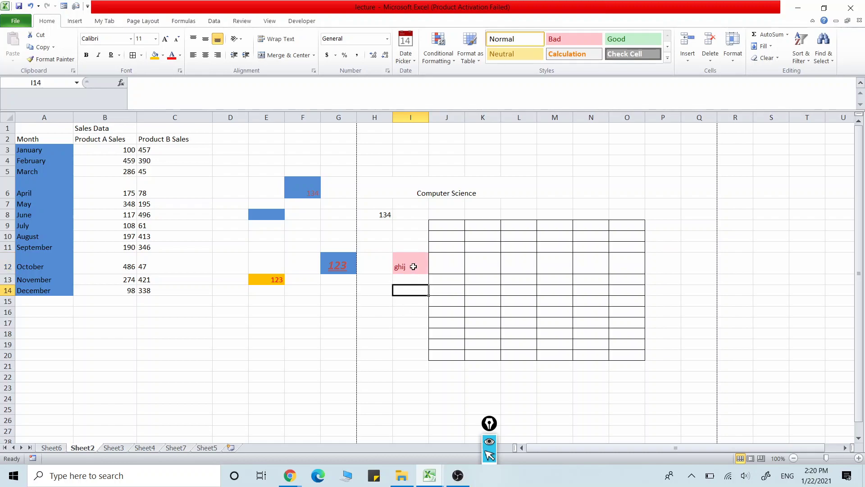
pyautogui.click(413, 267)
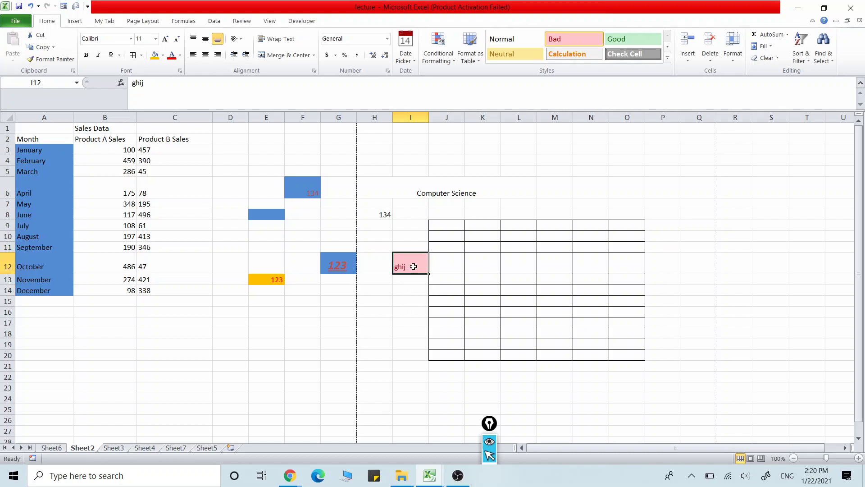
pyautogui.click(409, 298)
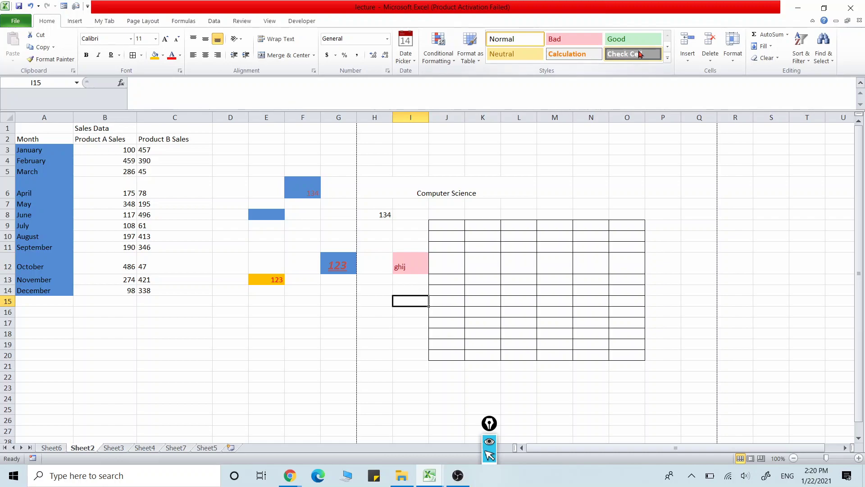
# - Start a new cell style named mystyle with left, vertically centred alignment
pyautogui.click(667, 58)
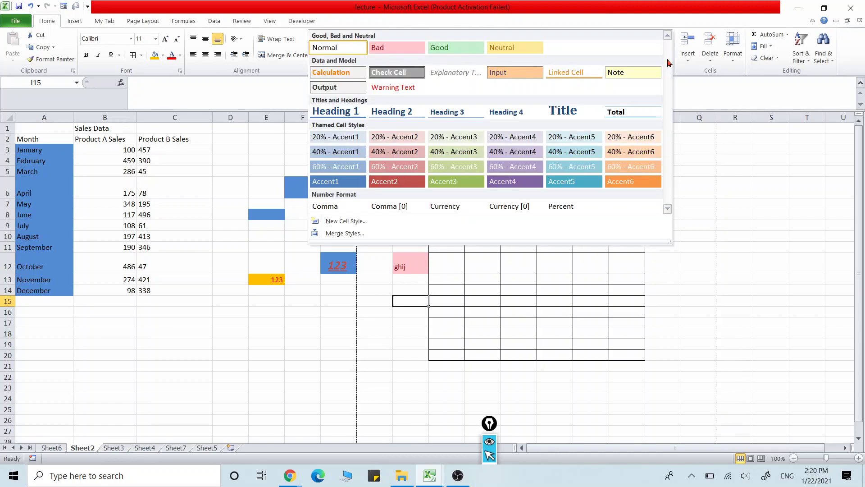
pyautogui.click(347, 221)
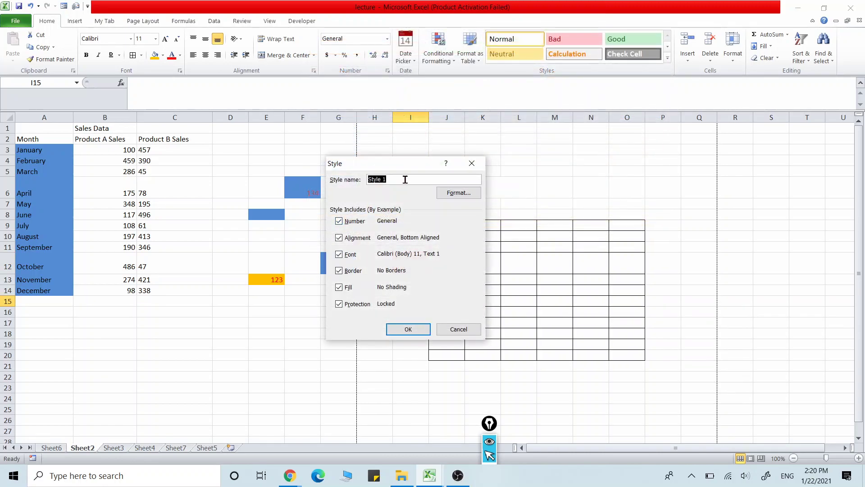
pyautogui.press('BackSpace')
pyautogui.write('mys')
pyautogui.click(469, 194)
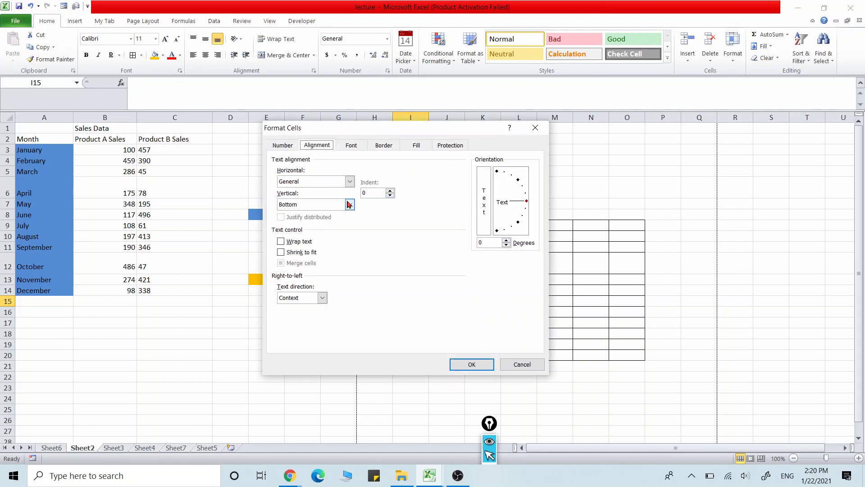
pyautogui.click(349, 204)
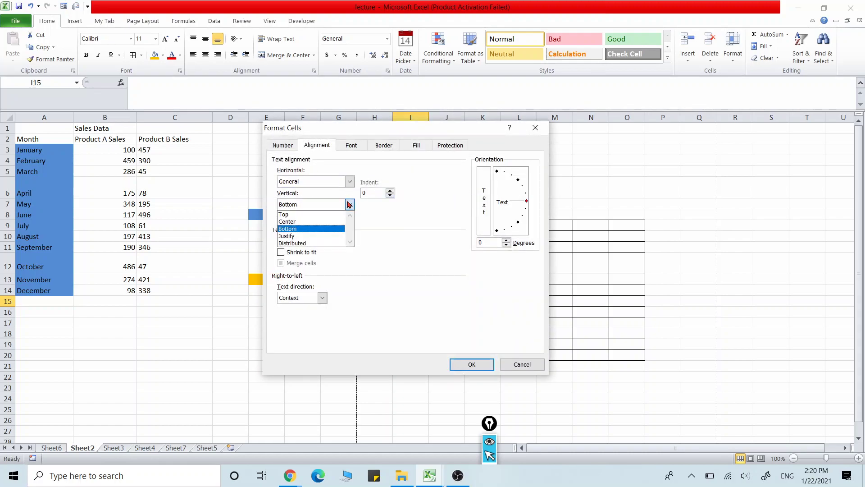
pyautogui.click(297, 222)
pyautogui.click(350, 181)
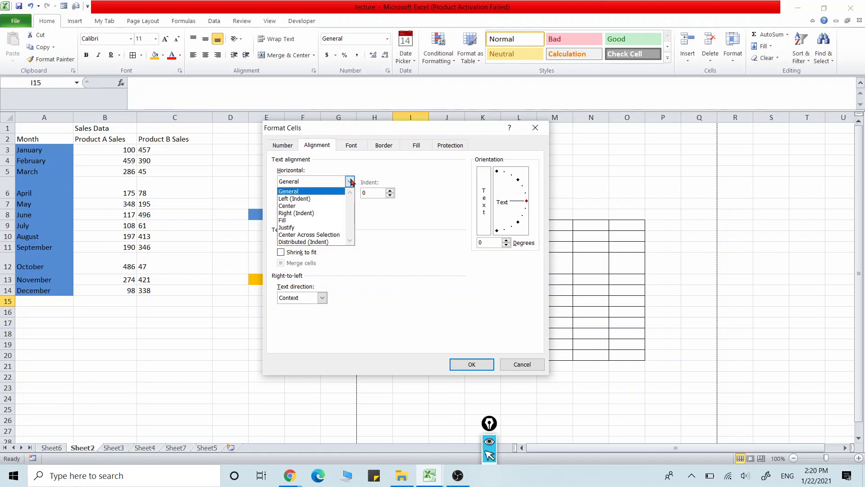
pyautogui.click(315, 198)
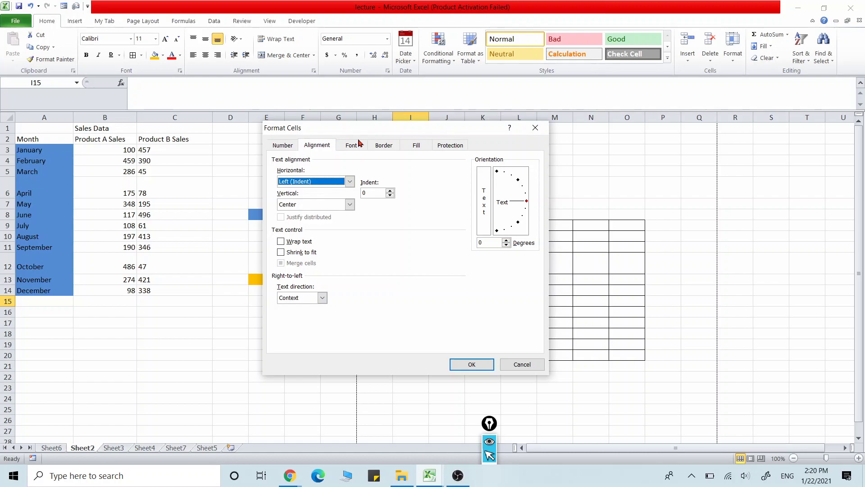
# - Give mystyle red Agency FB size 22 text on a dark blue fill and confirm
pyautogui.click(352, 145)
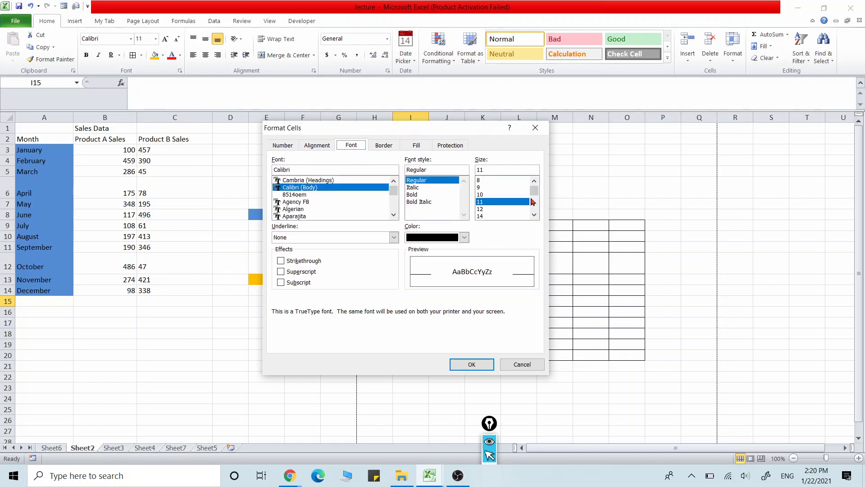
pyautogui.click(533, 215)
pyautogui.click(534, 214)
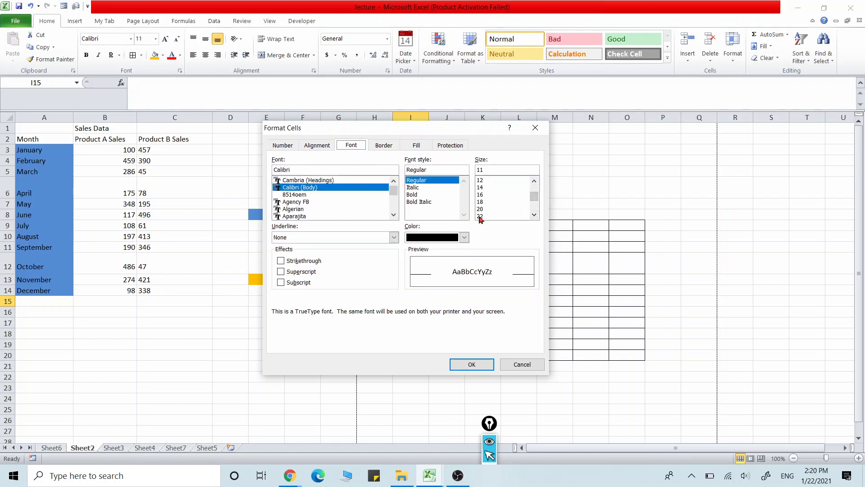
pyautogui.click(480, 217)
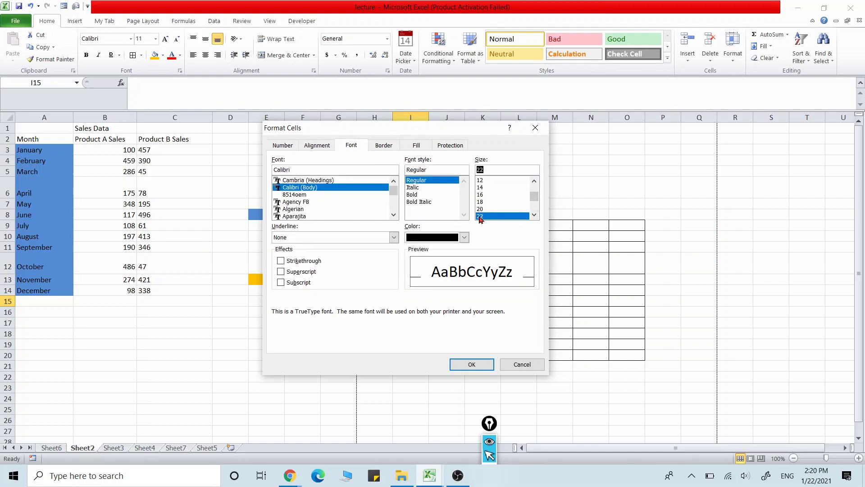
pyautogui.click(301, 203)
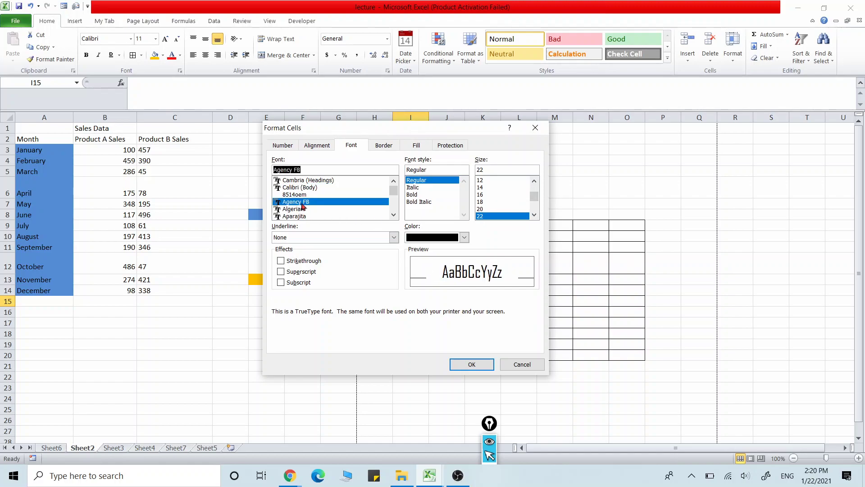
pyautogui.click(415, 146)
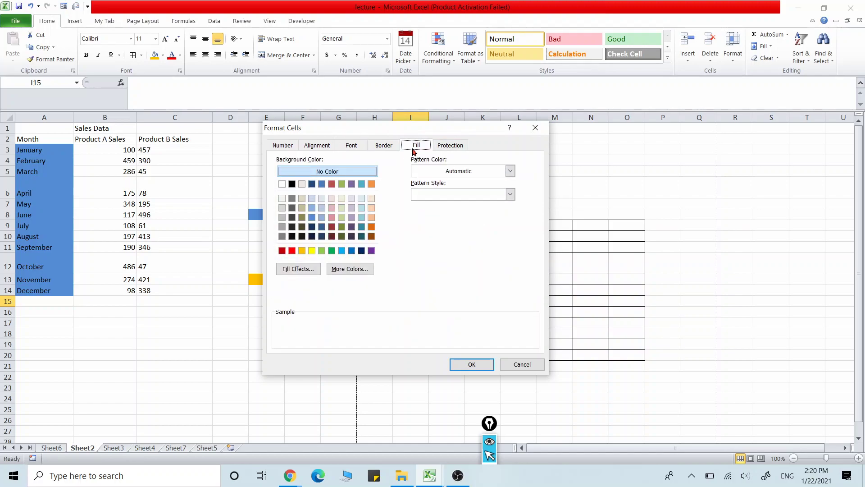
pyautogui.click(333, 184)
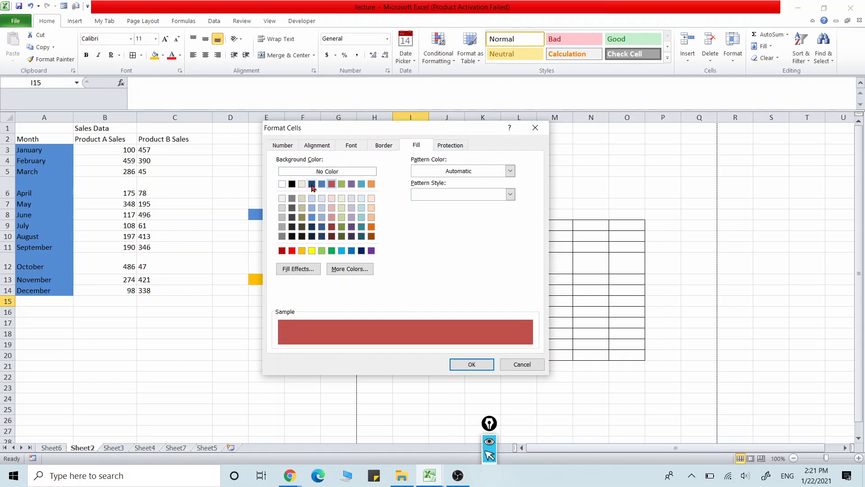
pyautogui.click(312, 184)
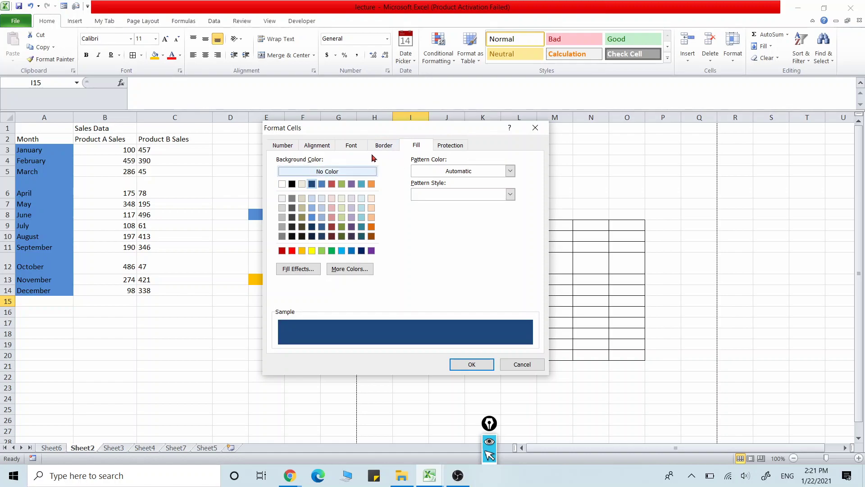
pyautogui.click(351, 145)
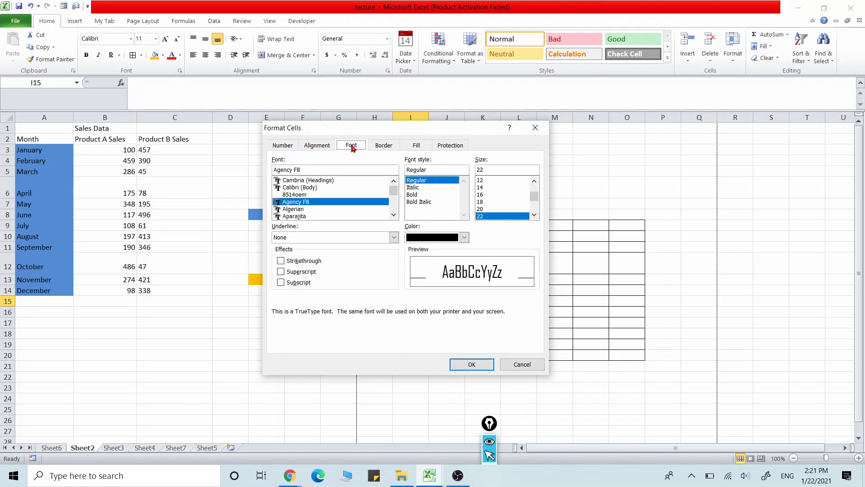
pyautogui.click(465, 238)
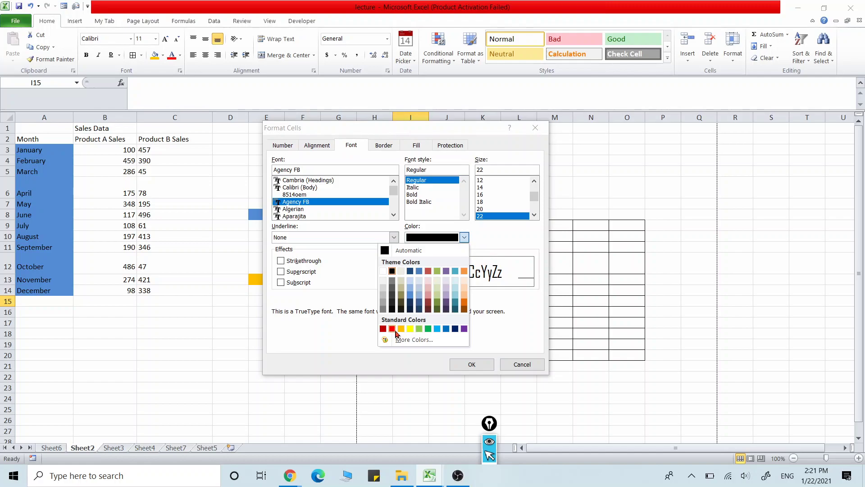
pyautogui.click(392, 328)
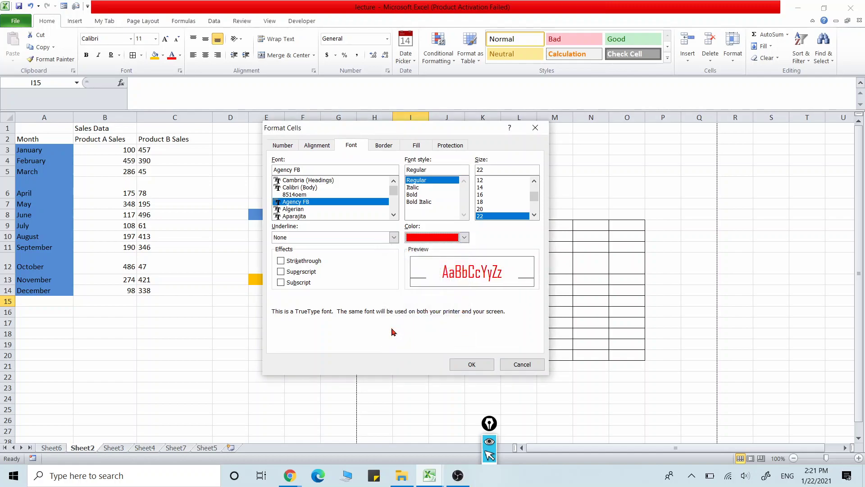
pyautogui.click(468, 365)
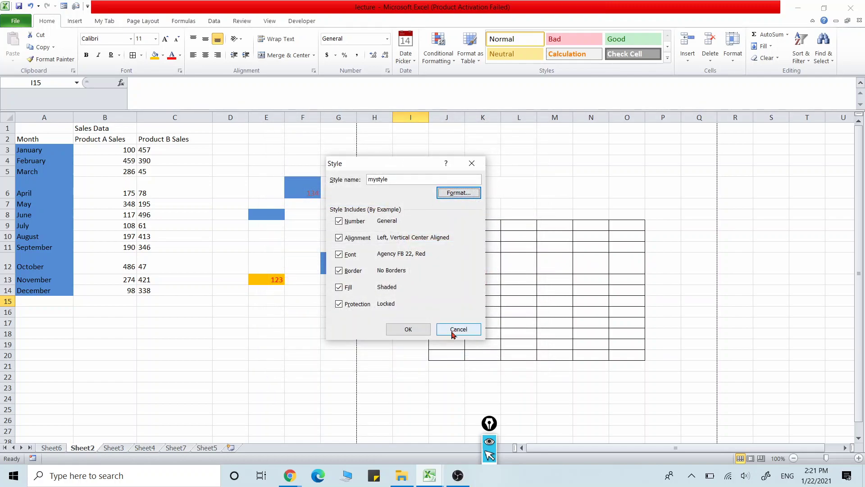
# - Save mystyle, apply it to cell L3, and enter 'hello' in L3
pyautogui.click(409, 329)
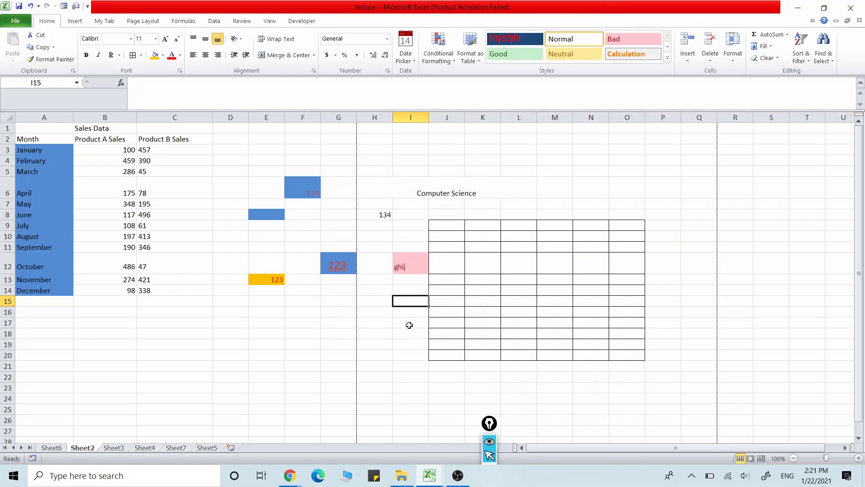
pyautogui.click(523, 148)
pyautogui.click(516, 39)
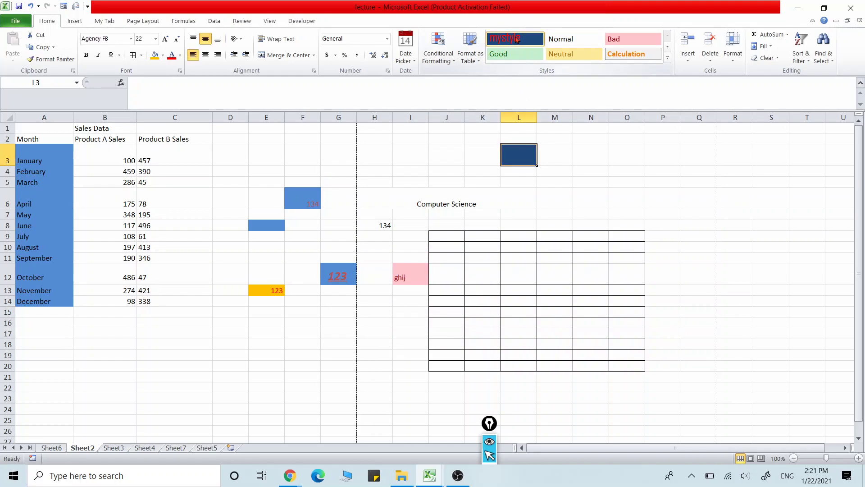
pyautogui.doubleClick(530, 156)
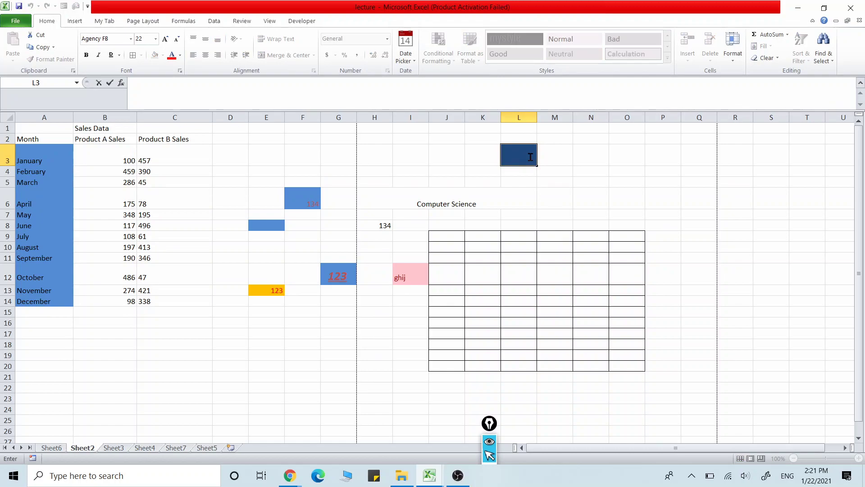
pyautogui.write('hell')
pyautogui.write('o')
pyautogui.click(513, 184)
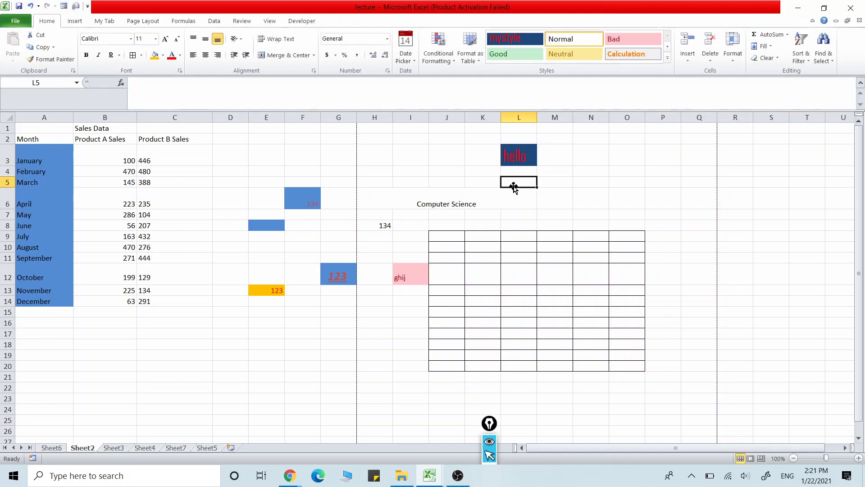
pyautogui.click(526, 163)
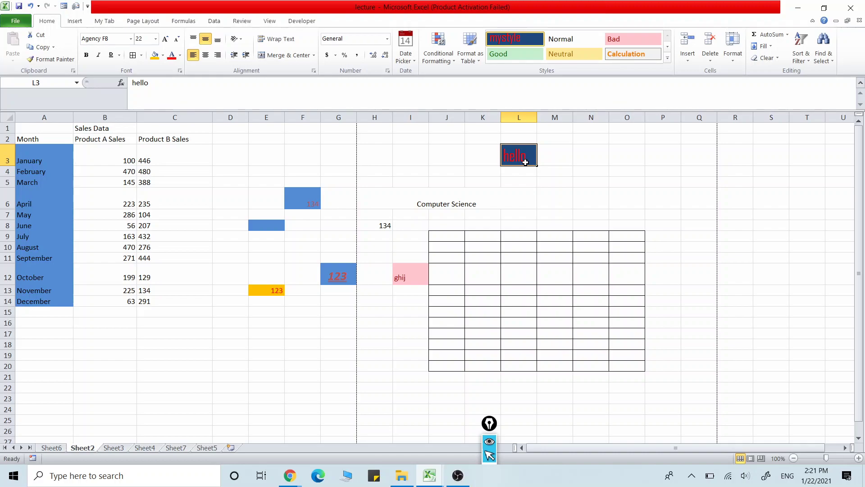
# - Select cell B17 and open Format Cells with Ctrl+1
pyautogui.click(542, 247)
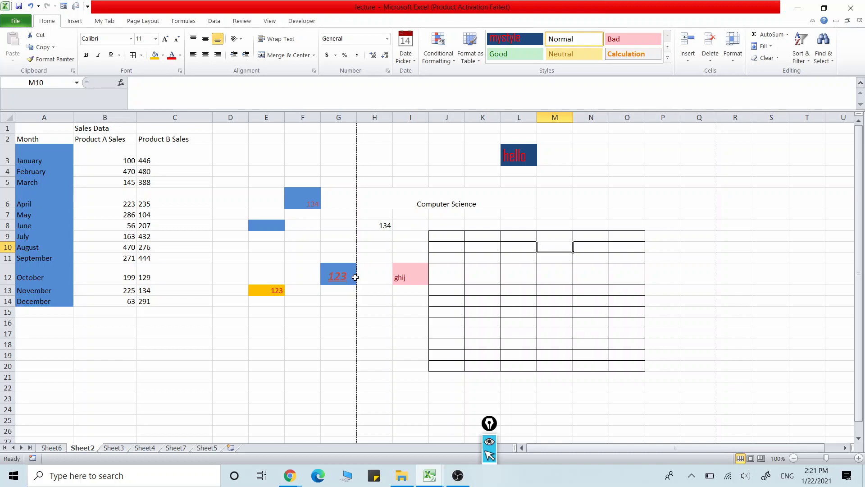
pyautogui.click(103, 335)
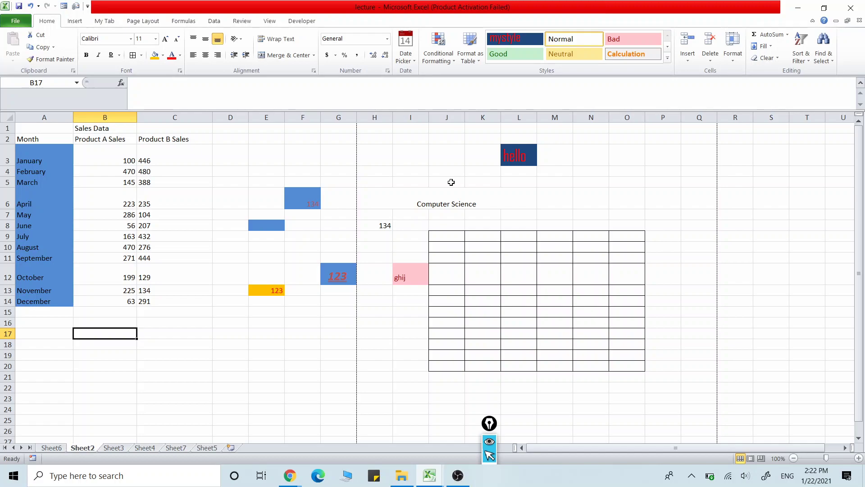
pyautogui.hotkey('ctrl', '1')
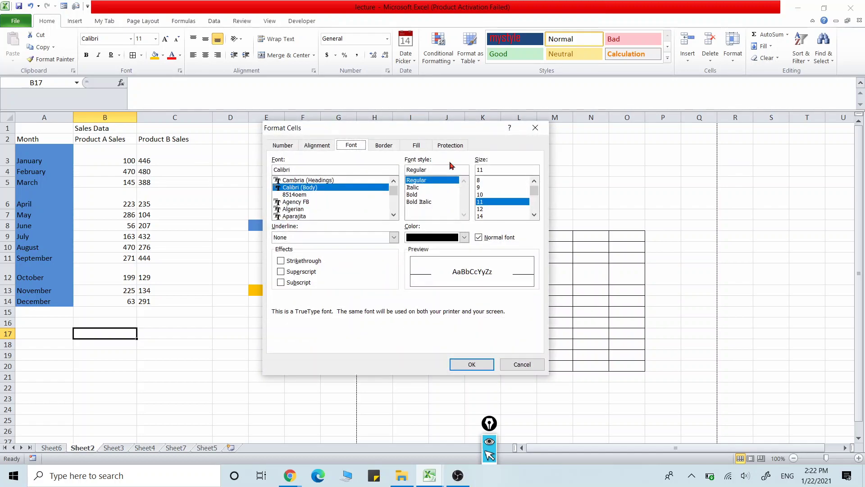
# - Browse the Number, Alignment, Font, Border and Fill tabs of Format Cells, then close it unchanged
pyautogui.moveTo(459, 131)
pyautogui.mouseDown()
pyautogui.moveTo(541, 103)
pyautogui.moveTo(484, 97)
pyautogui.mouseUp()
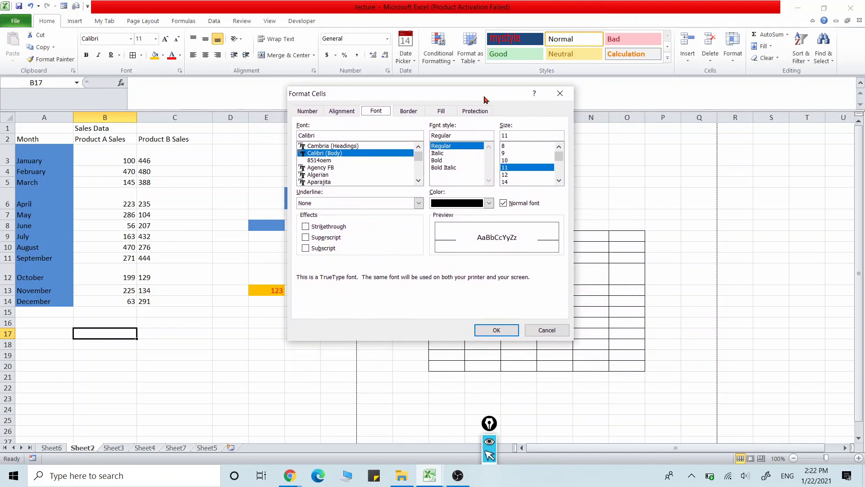
pyautogui.click(349, 115)
pyautogui.click(314, 111)
pyautogui.click(331, 112)
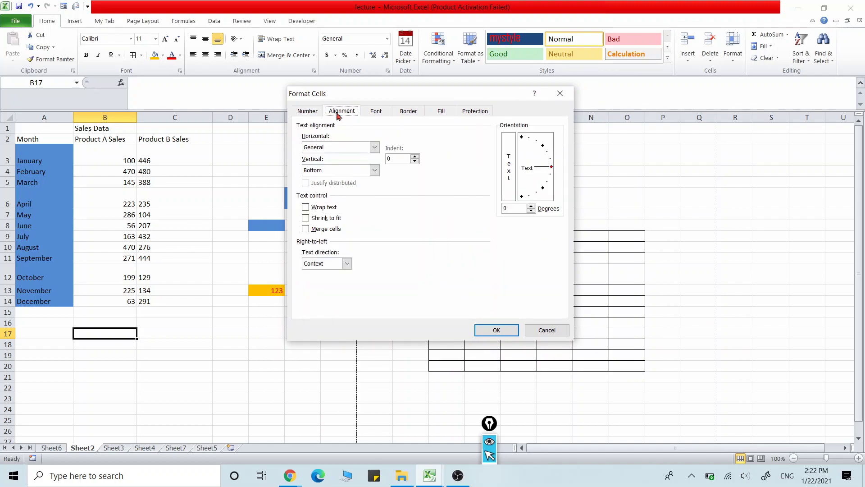
pyautogui.click(374, 116)
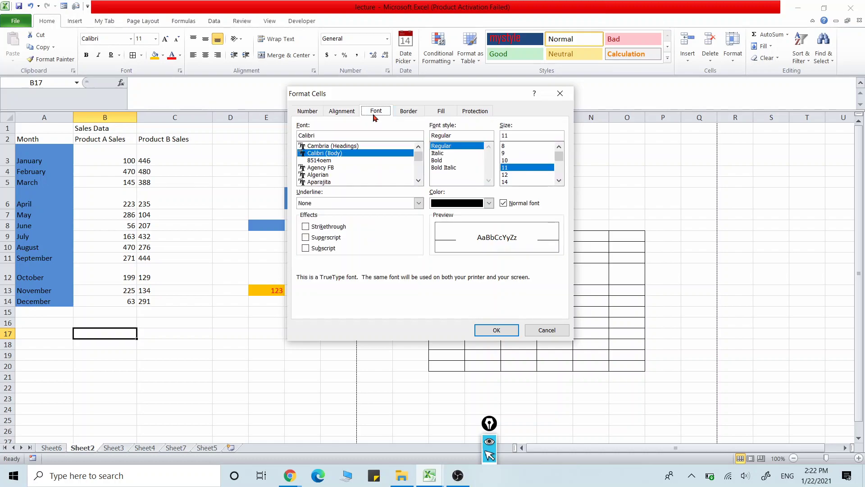
pyautogui.click(408, 113)
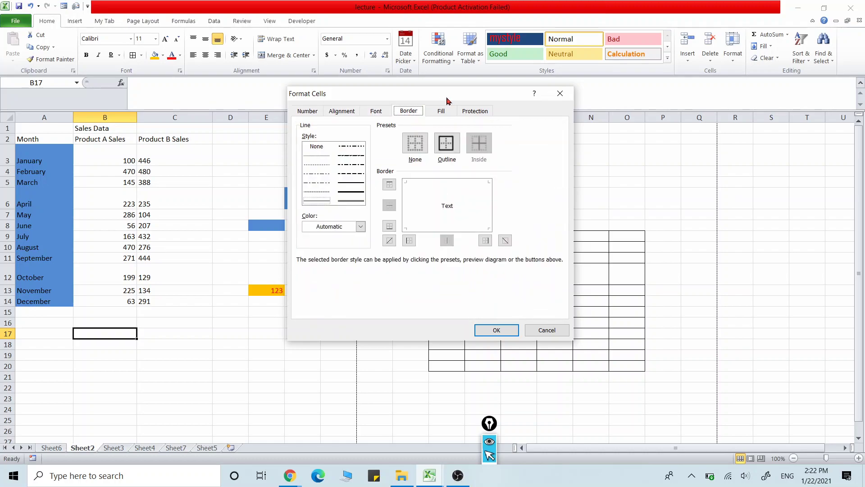
pyautogui.moveTo(448, 101); pyautogui.dragTo(443, 126)
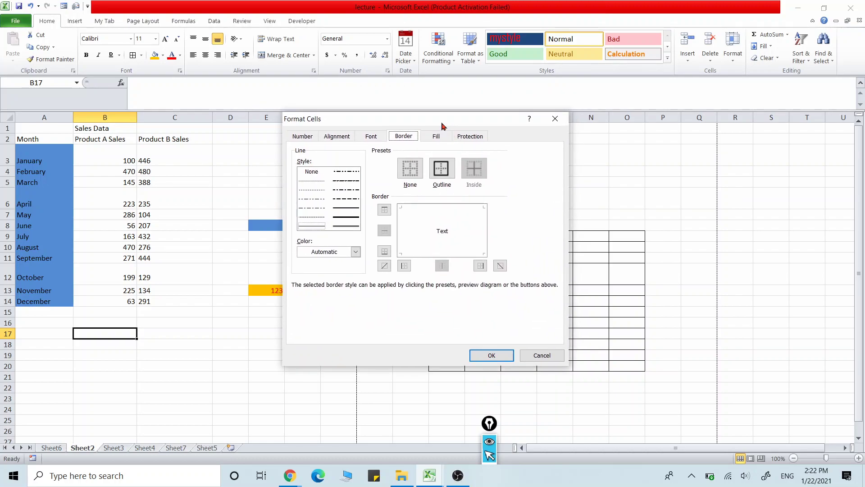
pyautogui.click(436, 135)
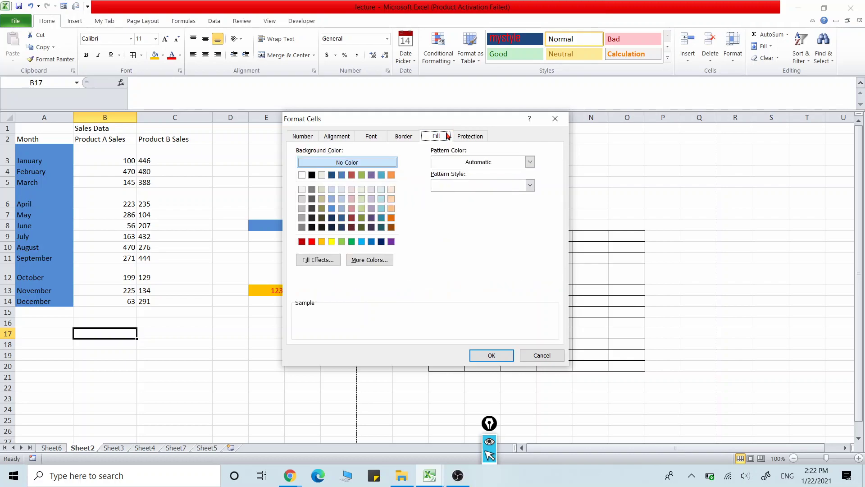
pyautogui.click(554, 119)
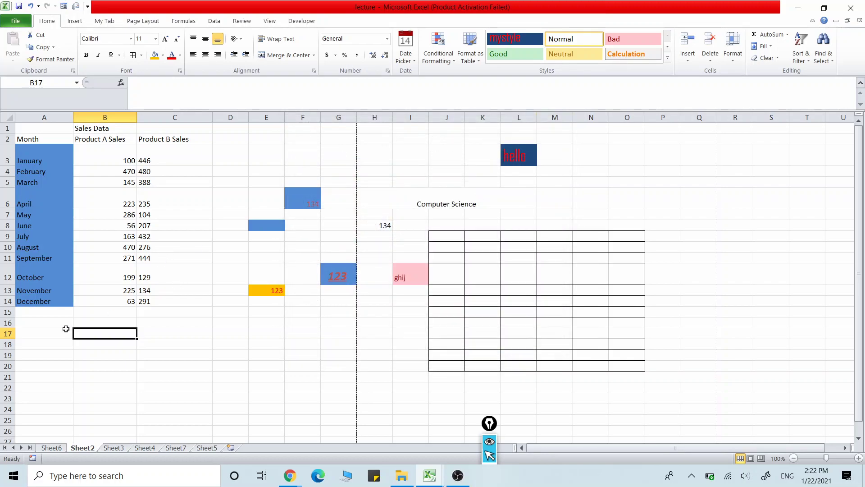
# - Clear only the formats from the month cells A3:A14, undoing an accidental Clear All
pyautogui.moveTo(30, 151)
pyautogui.mouseDown()
pyautogui.moveTo(76, 334)
pyautogui.moveTo(61, 302)
pyautogui.mouseUp()
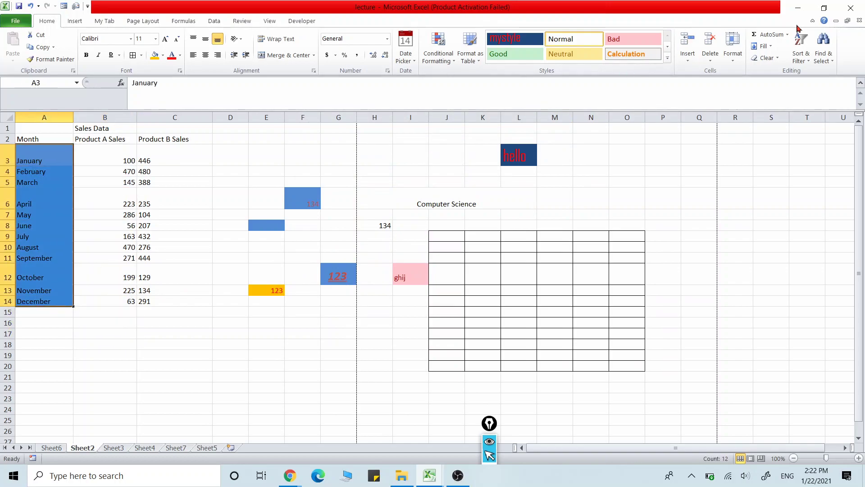
pyautogui.click(774, 59)
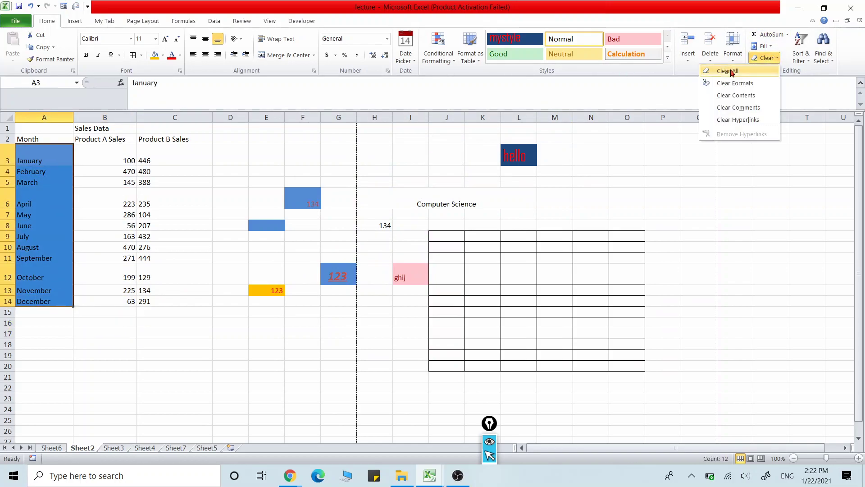
pyautogui.click(727, 71)
pyautogui.hotkey('ctrl', 'z')
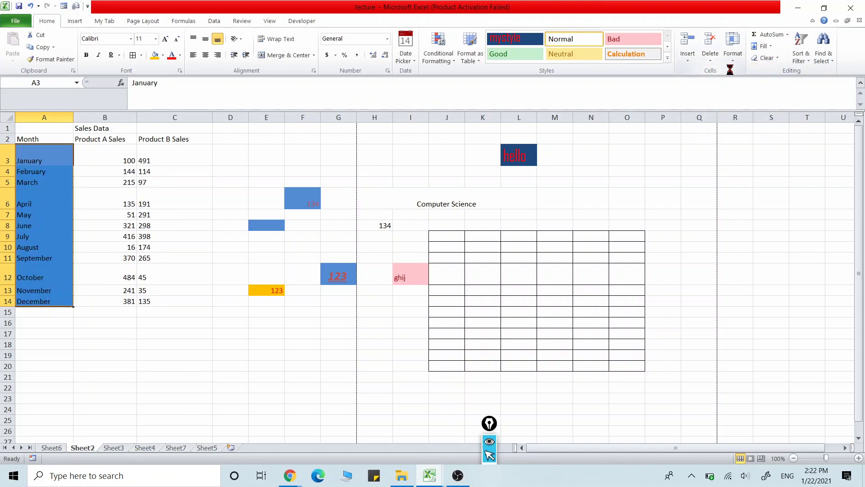
pyautogui.click(775, 59)
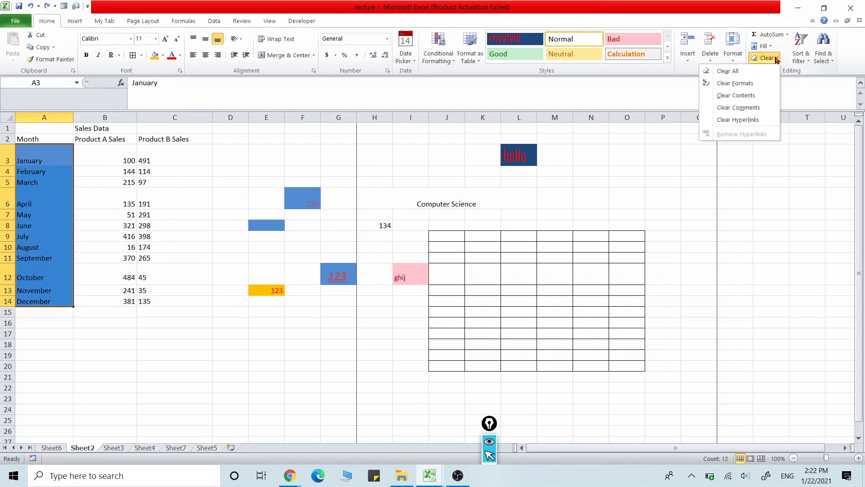
pyautogui.click(748, 84)
pyautogui.click(244, 305)
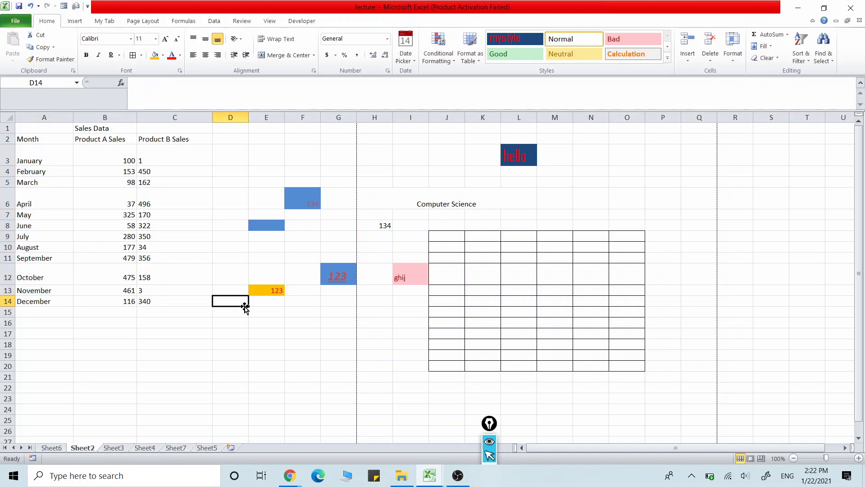
# - Make header row A2:C2 bold with an orange fill
pyautogui.moveTo(18, 138); pyautogui.dragTo(195, 140)
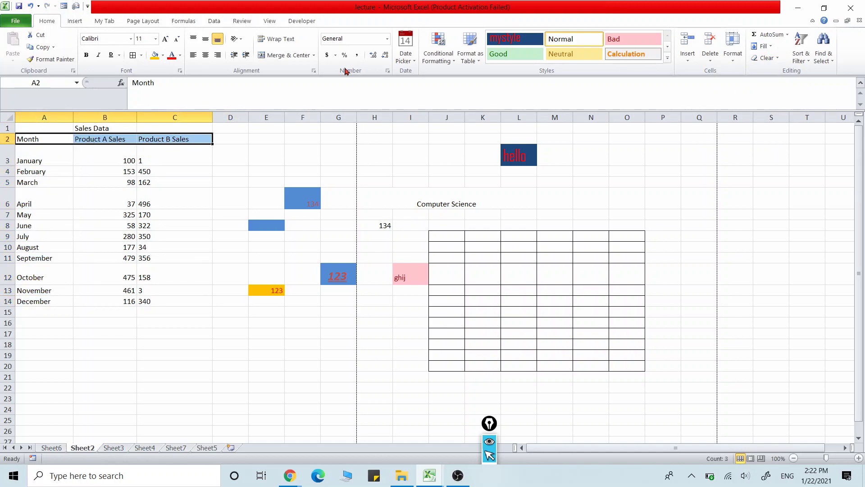
pyautogui.click(87, 56)
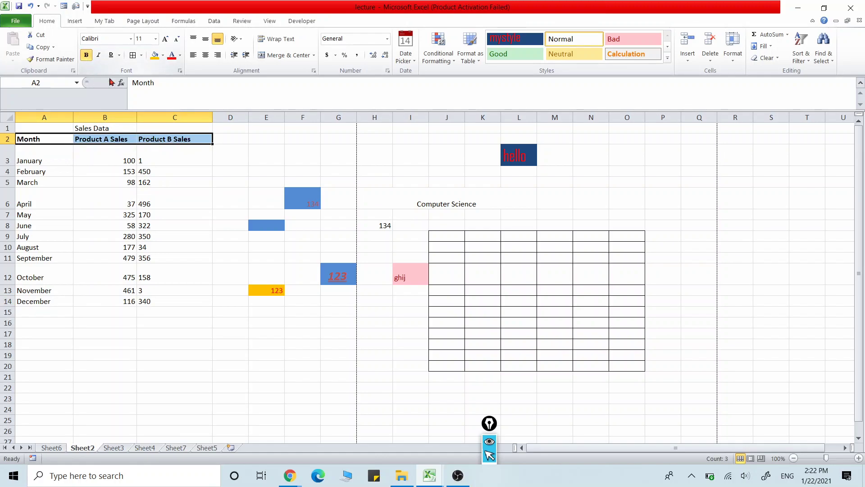
pyautogui.click(154, 55)
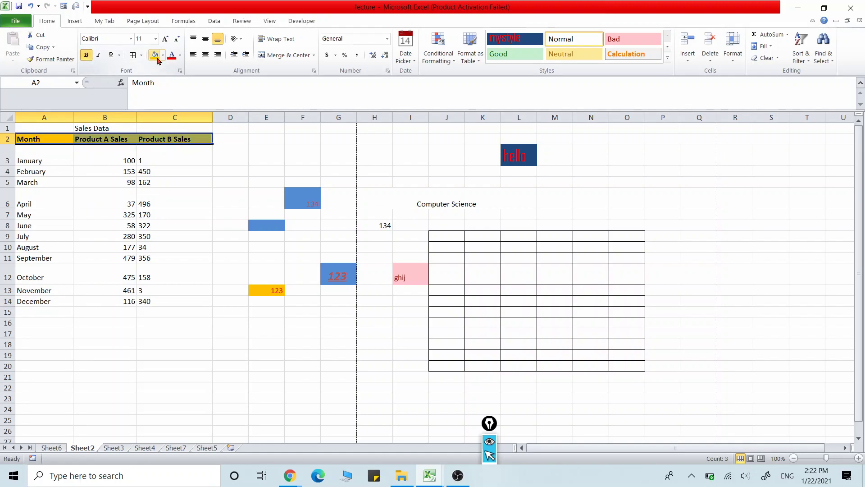
pyautogui.click(191, 216)
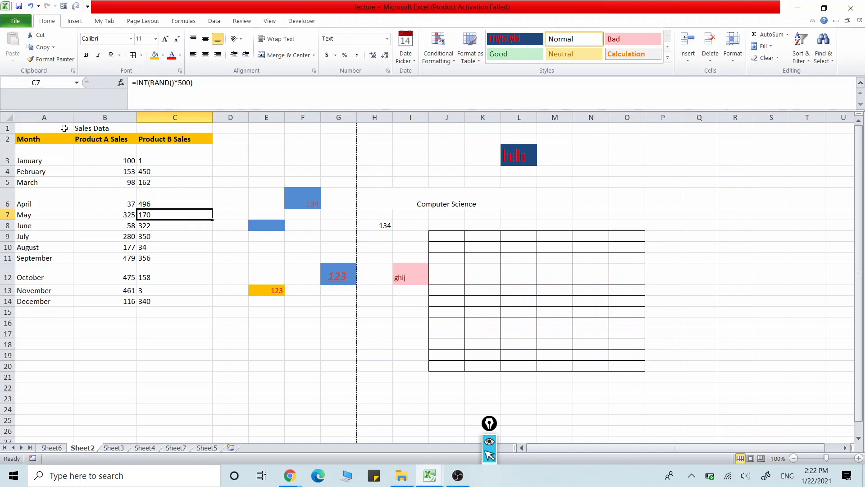
# - Select B1:C1 around the 'Sales Data' title
pyautogui.moveTo(64, 128); pyautogui.dragTo(146, 128)
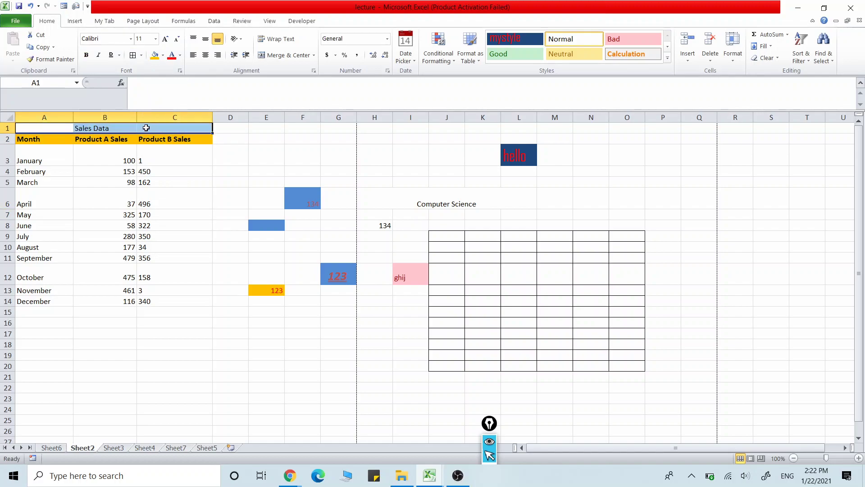
pyautogui.click(160, 205)
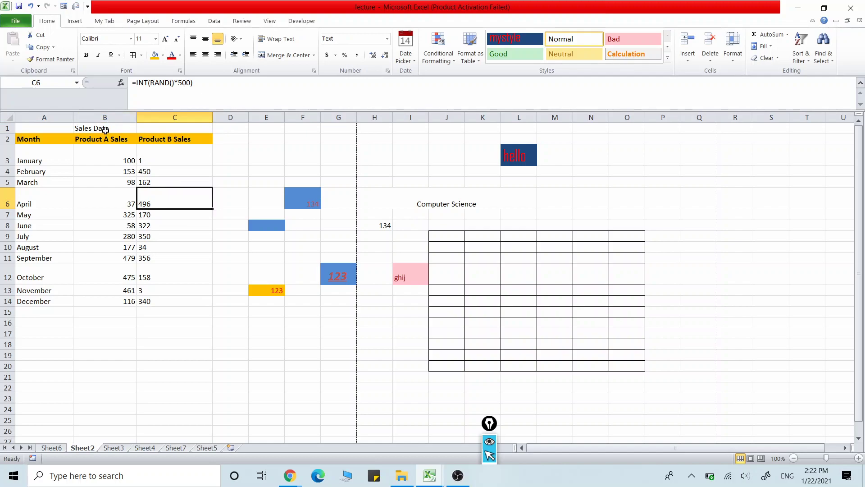
pyautogui.moveTo(105, 130); pyautogui.dragTo(164, 131)
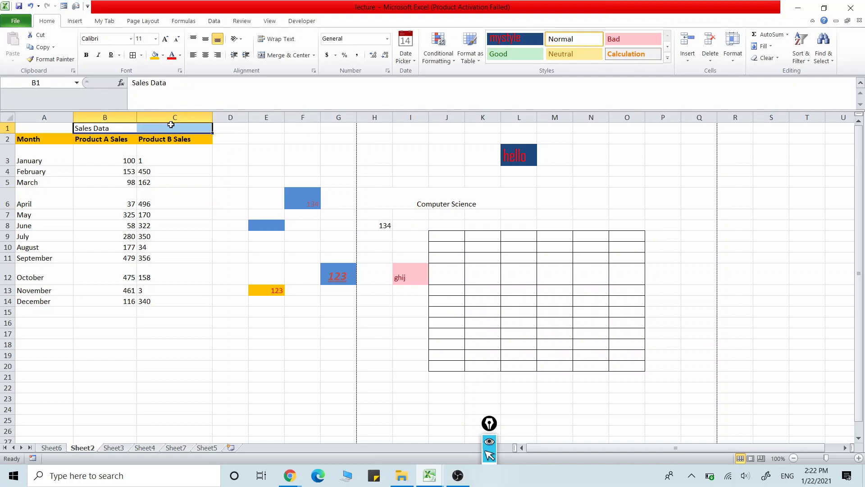
pyautogui.click(166, 239)
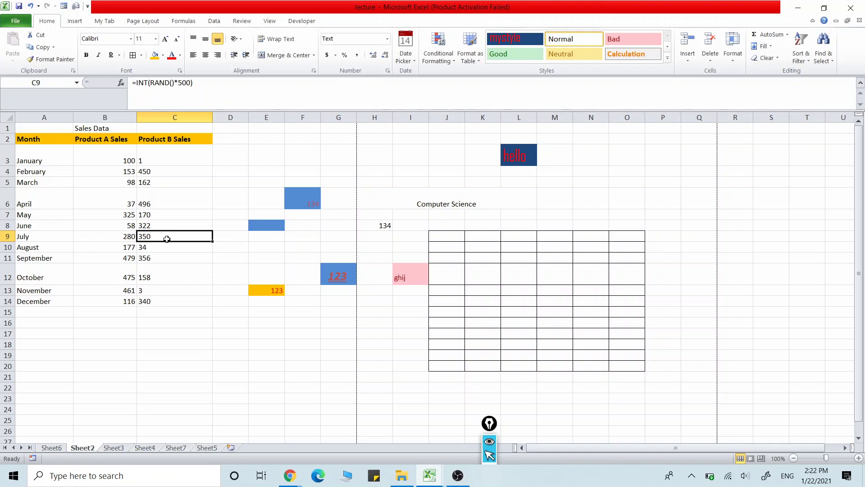
pyautogui.moveTo(108, 129); pyautogui.dragTo(180, 129)
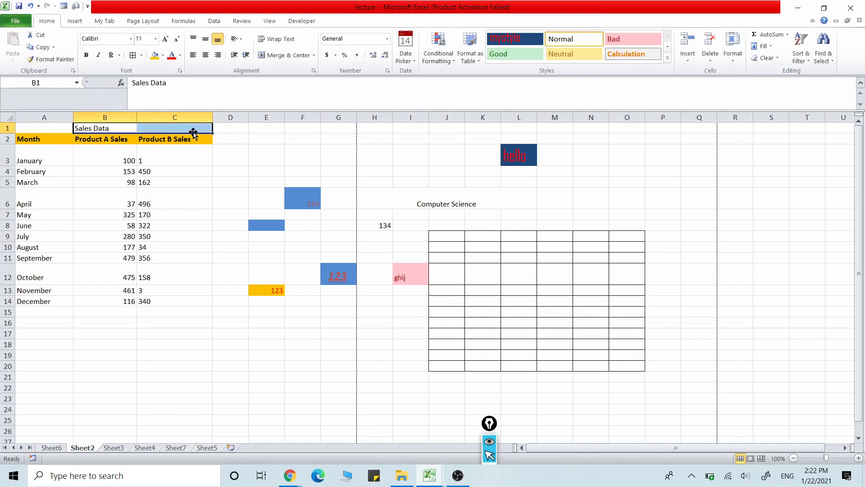
# - Set B1:C1 horizontal alignment to Center Across Selection, keeping vertical alignment at Bottom
pyautogui.click(314, 70)
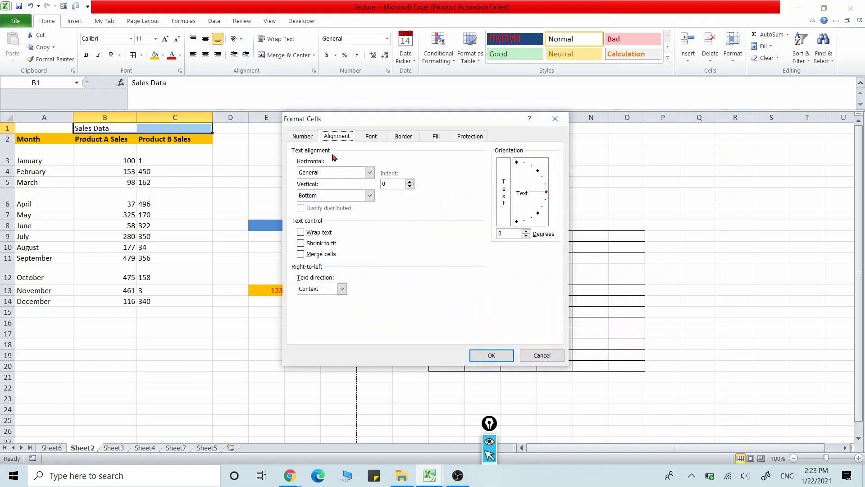
pyautogui.click(369, 195)
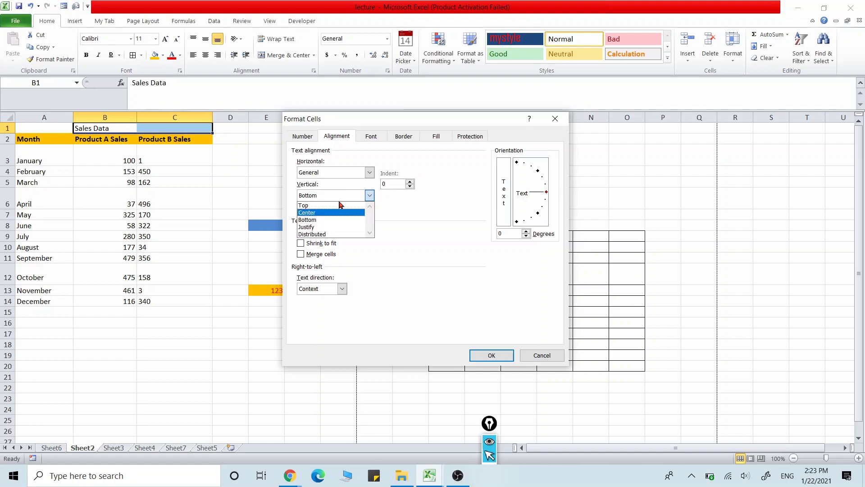
pyautogui.click(370, 173)
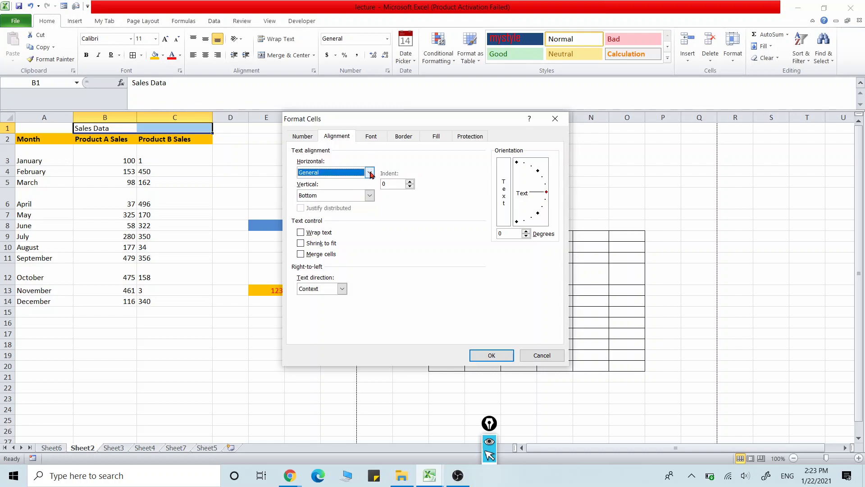
pyautogui.click(370, 173)
pyautogui.click(340, 227)
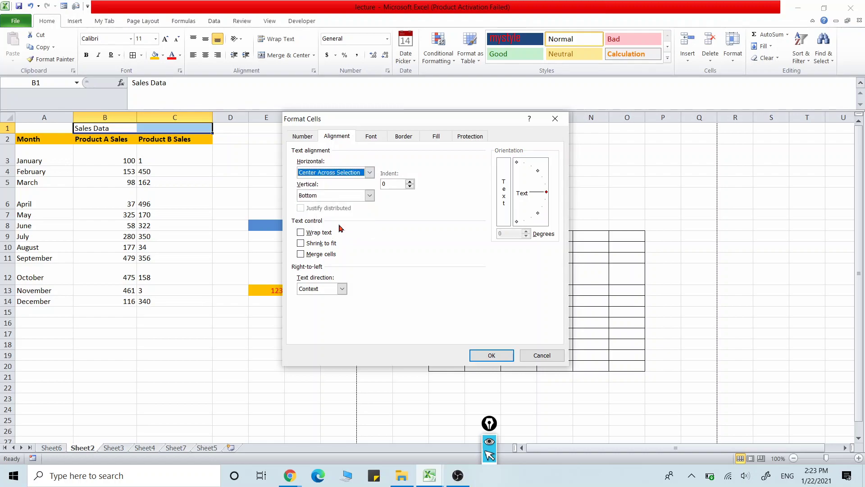
pyautogui.click(489, 356)
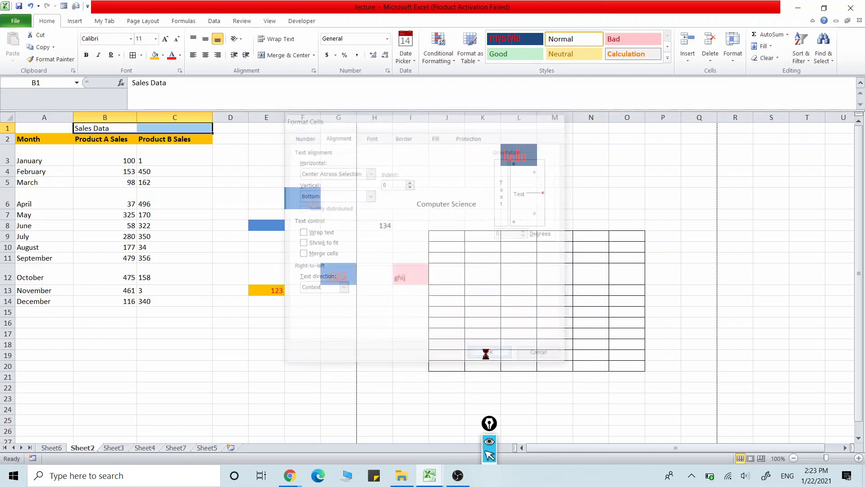
pyautogui.click(243, 287)
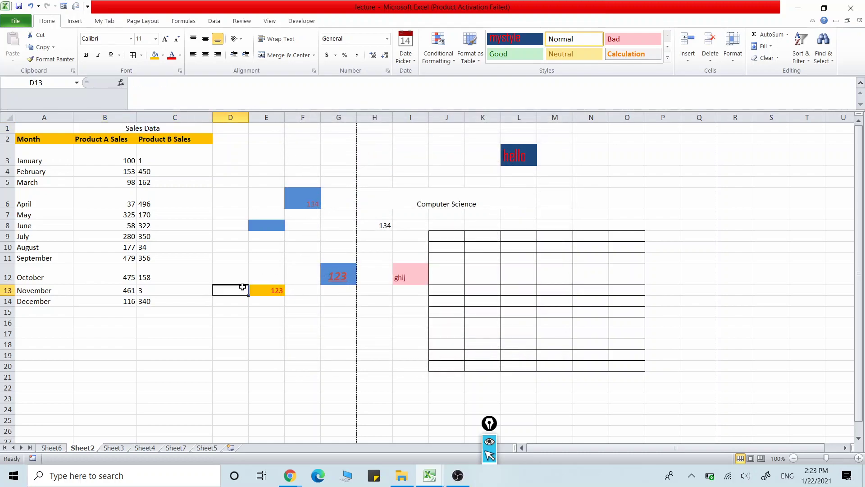
# - Verify 'Sales Data' still sits in B1 while C1 stays empty
pyautogui.click(122, 131)
pyautogui.click(155, 129)
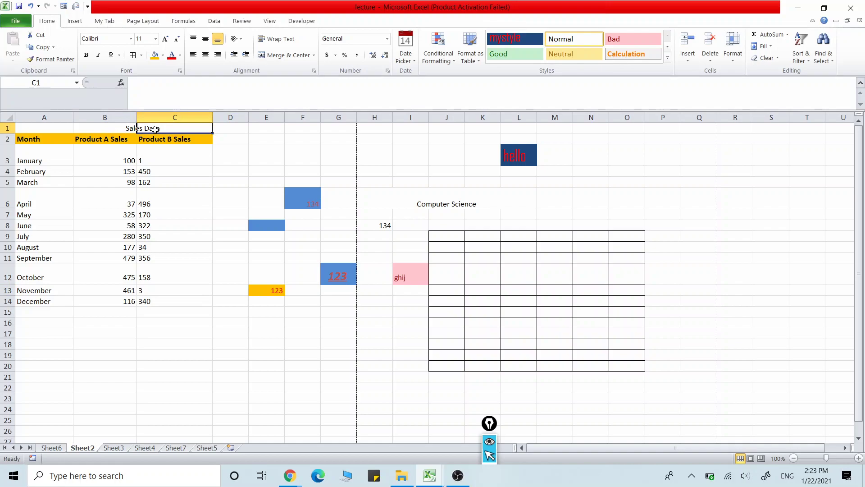
pyautogui.click(131, 131)
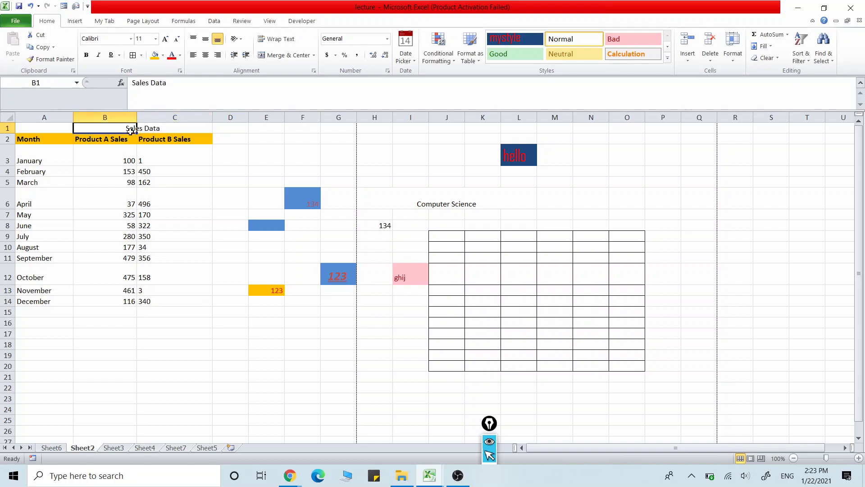
pyautogui.click(159, 130)
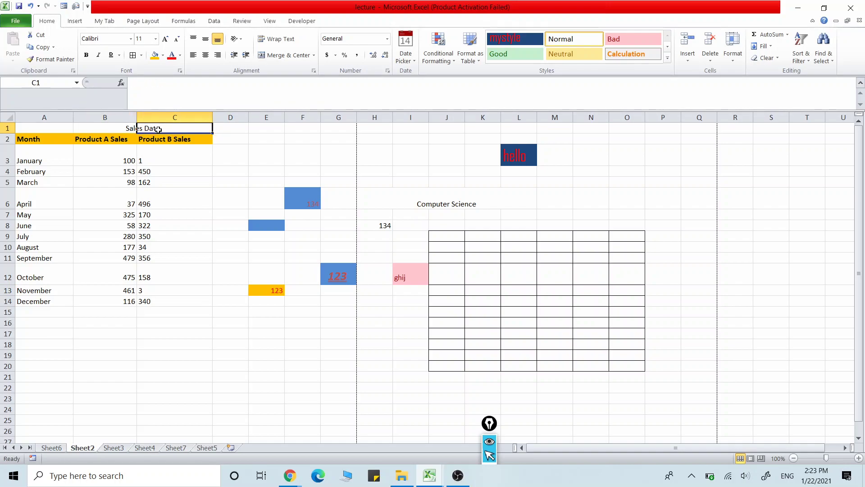
pyautogui.click(114, 130)
pyautogui.click(283, 176)
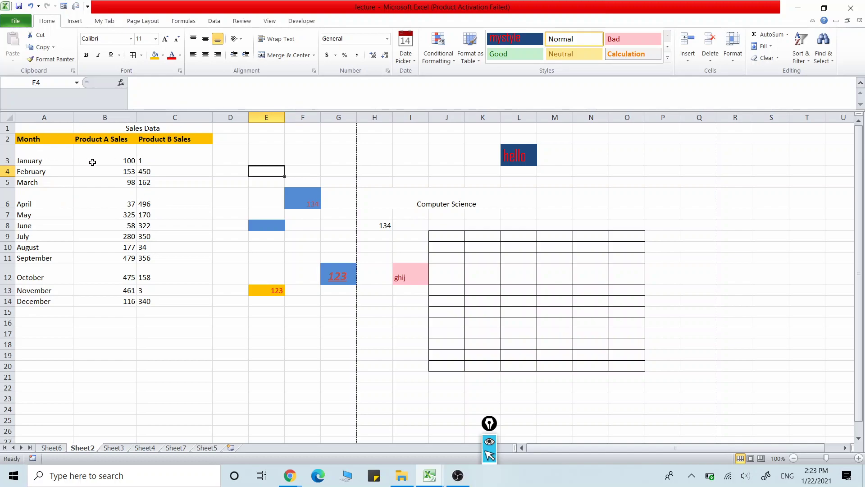
# - Center the data in A3:C14
pyautogui.moveTo(39, 150); pyautogui.dragTo(157, 303)
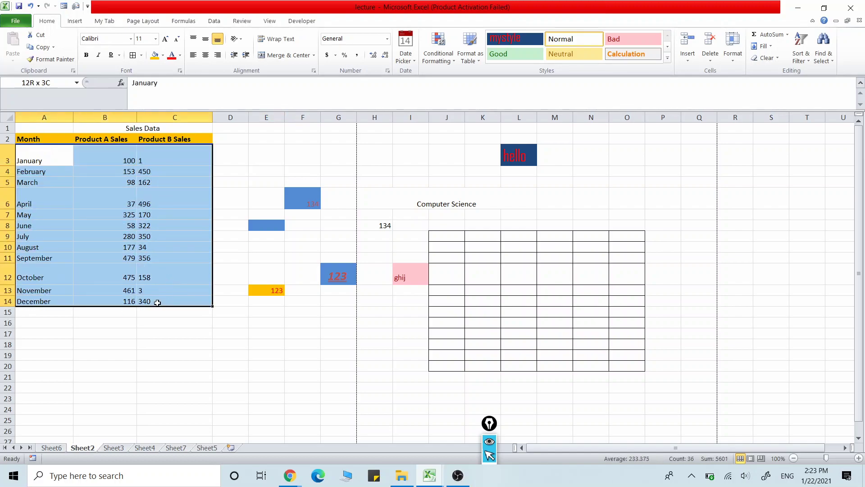
pyautogui.click(205, 55)
pyautogui.click(148, 265)
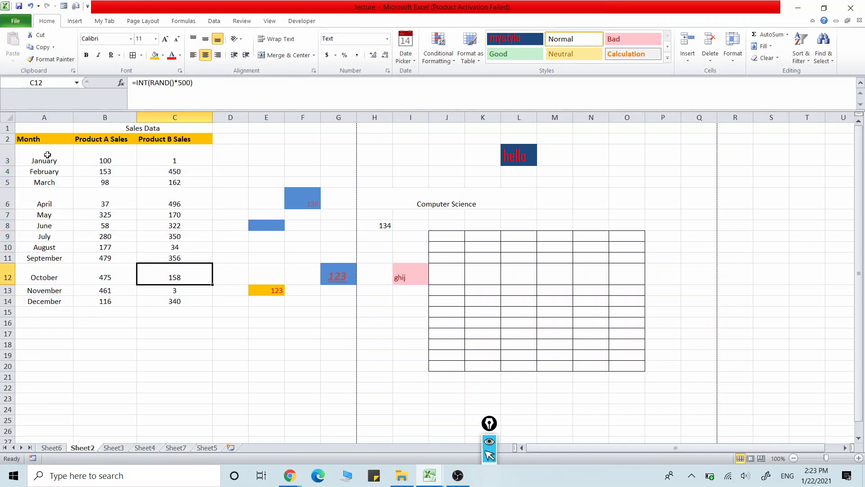
# - Turn the month names in A3:A14 red
pyautogui.moveTo(48, 155); pyautogui.dragTo(46, 299)
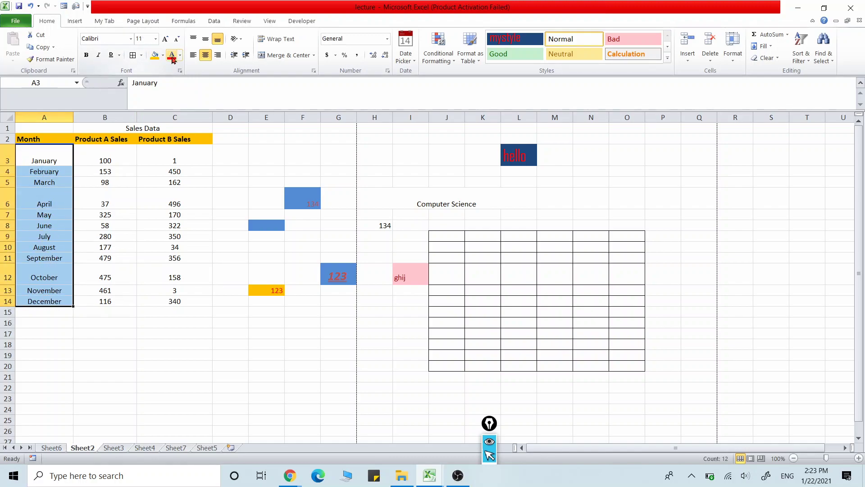
pyautogui.click(171, 55)
pyautogui.click(150, 311)
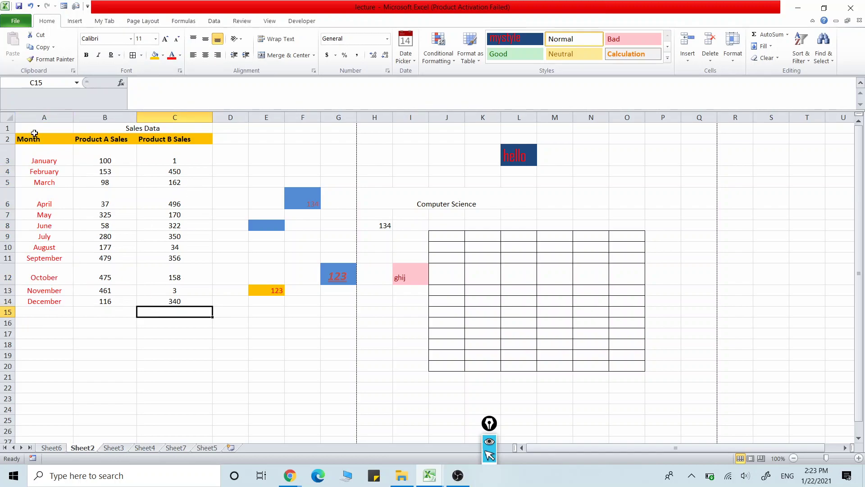
# - Apply All Borders to the whole table A2:C14
pyautogui.moveTo(37, 131)
pyautogui.mouseDown()
pyautogui.moveTo(180, 344)
pyautogui.moveTo(185, 305)
pyautogui.mouseUp()
pyautogui.click(185, 310)
pyautogui.moveTo(27, 140); pyautogui.dragTo(186, 306)
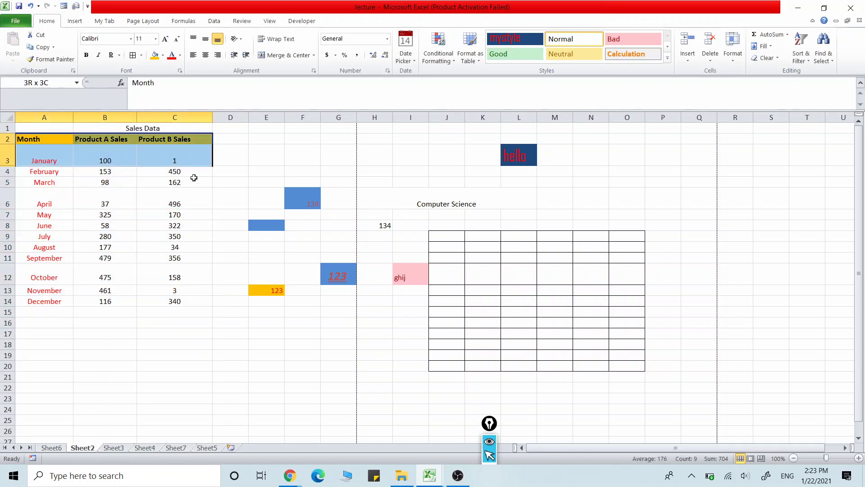
pyautogui.click(132, 55)
pyautogui.click(211, 408)
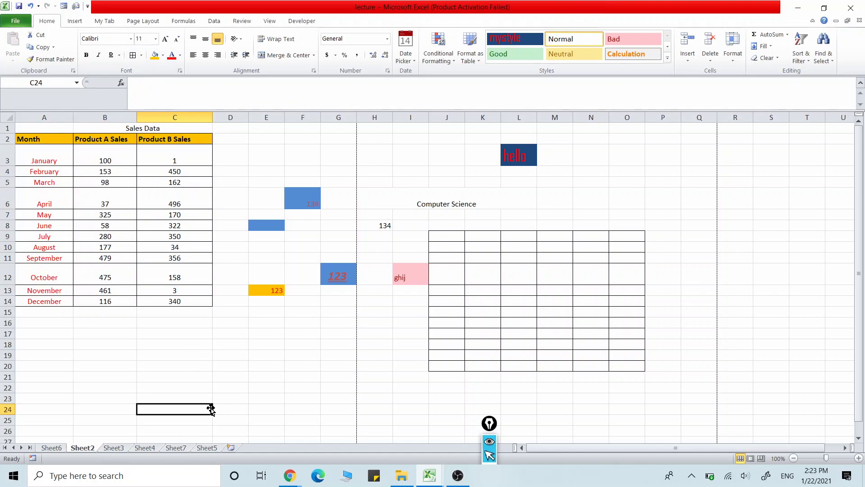